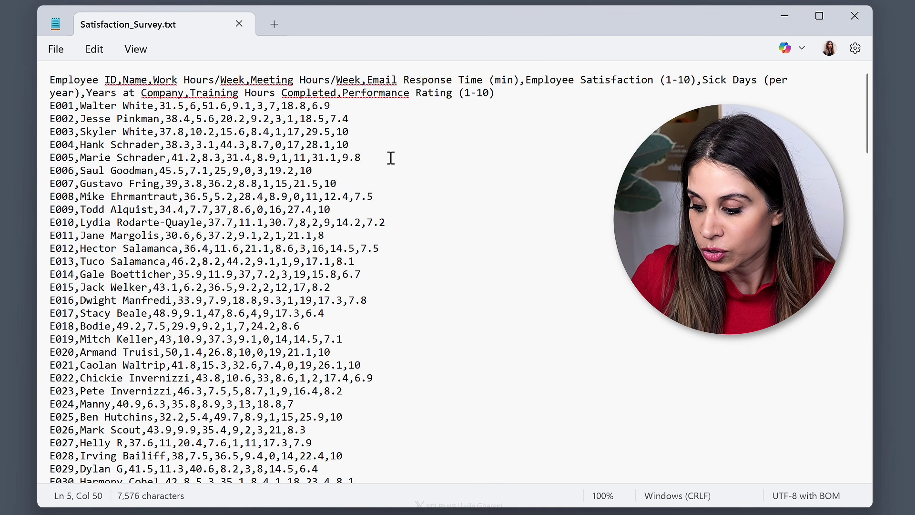
Copy all the text in Satisfaction_Survey.txt and paste it into cell A1 of the blank Excel worksheet.
key(ctrl+a)
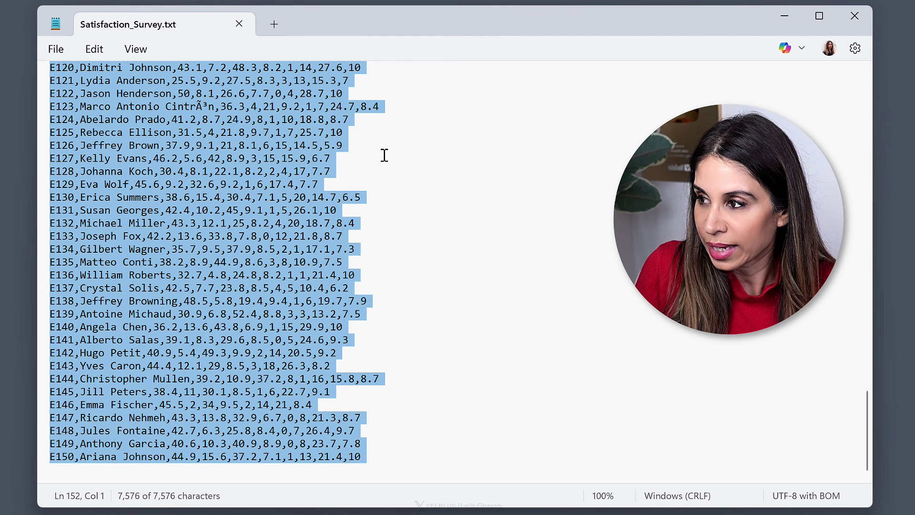
key(ctrl+c)
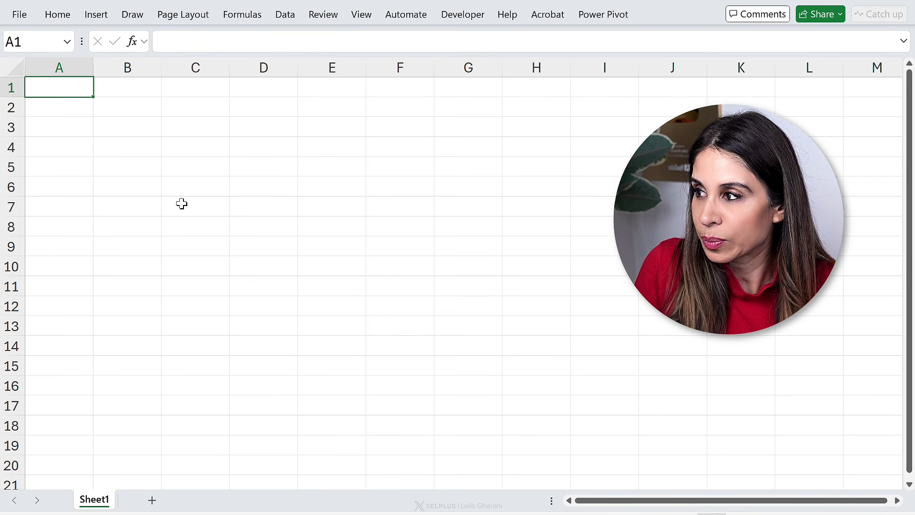
key(ctrl+v)
click(111, 186)
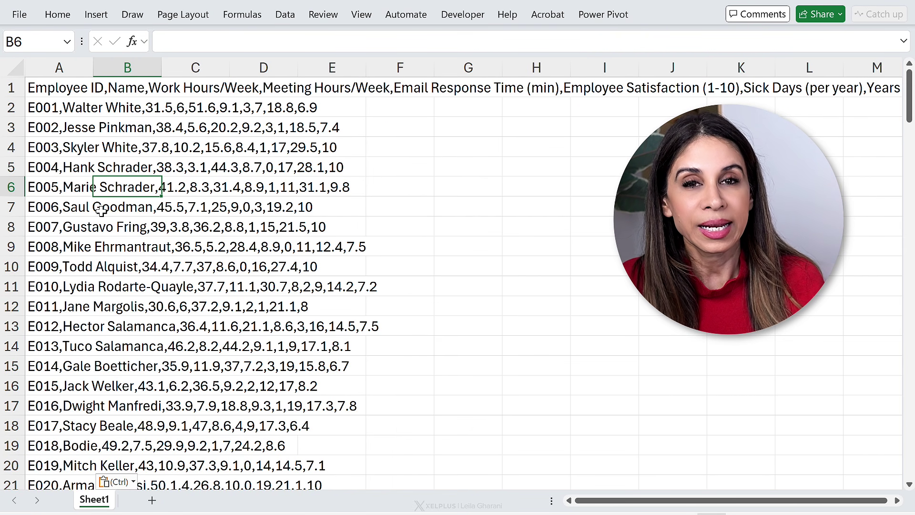
Remove the pasted survey text from the entire worksheet.
click(16, 67)
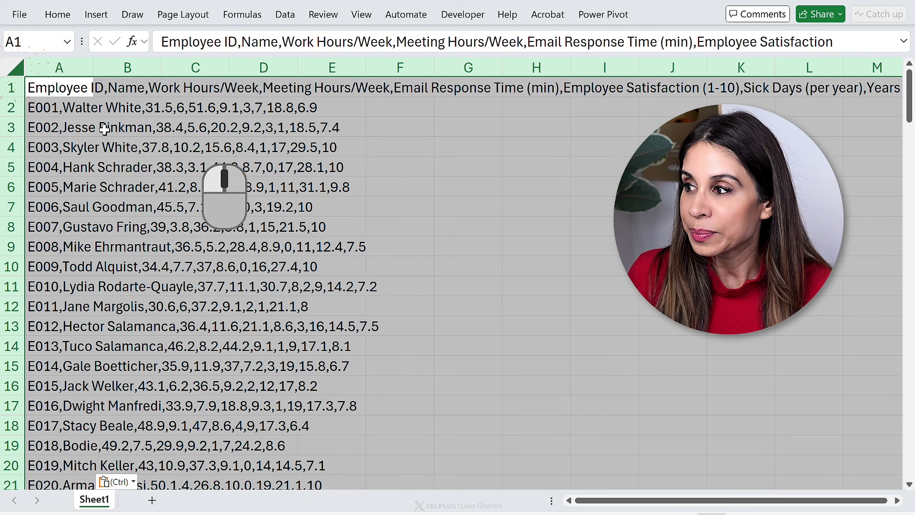
right_click(107, 134)
click(153, 315)
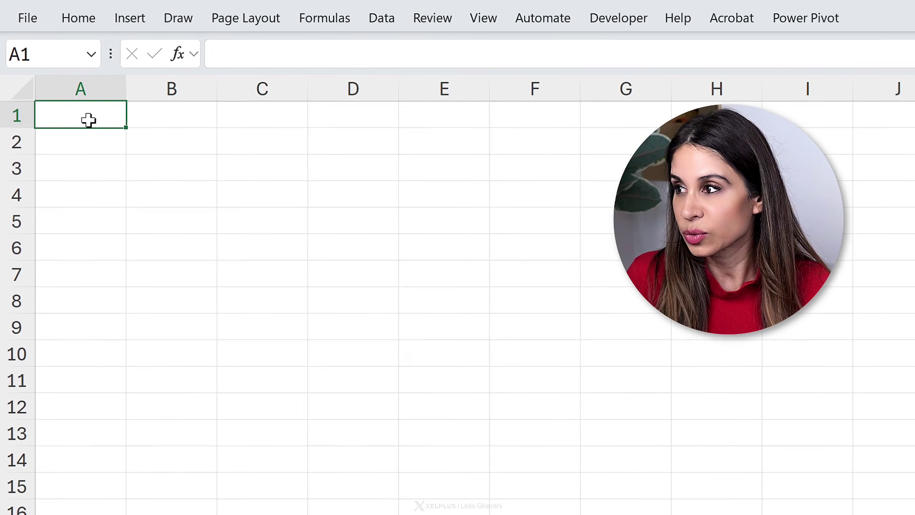
Import Satisfaction_Survey.txt from the Data folder, load it as a worksheet table, and close that workbook.
click(381, 20)
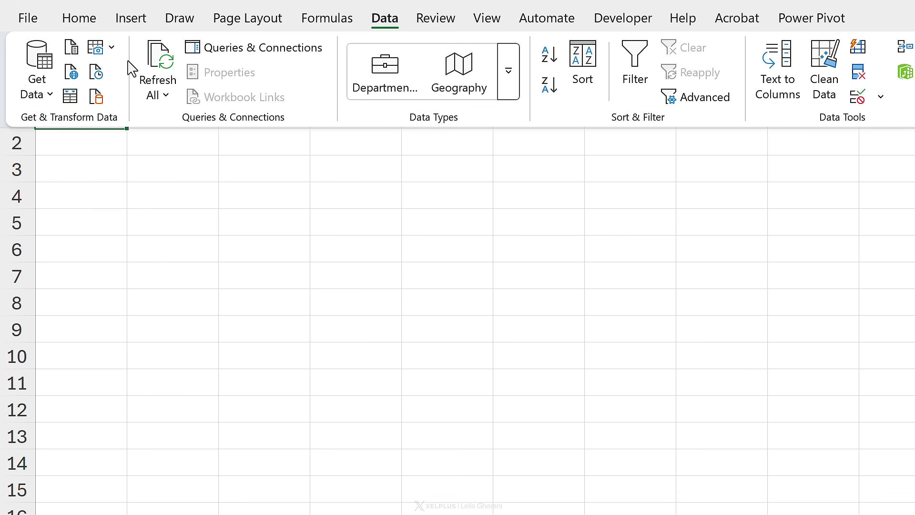
click(71, 46)
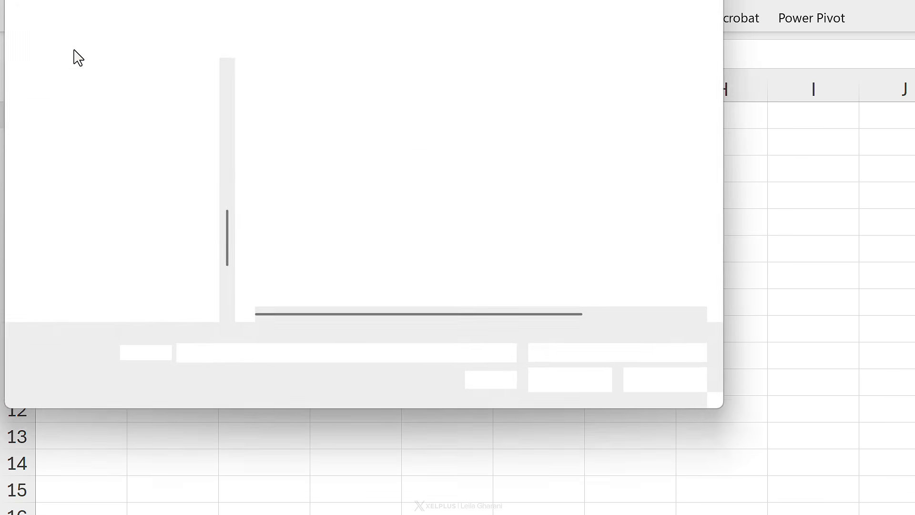
click(326, 239)
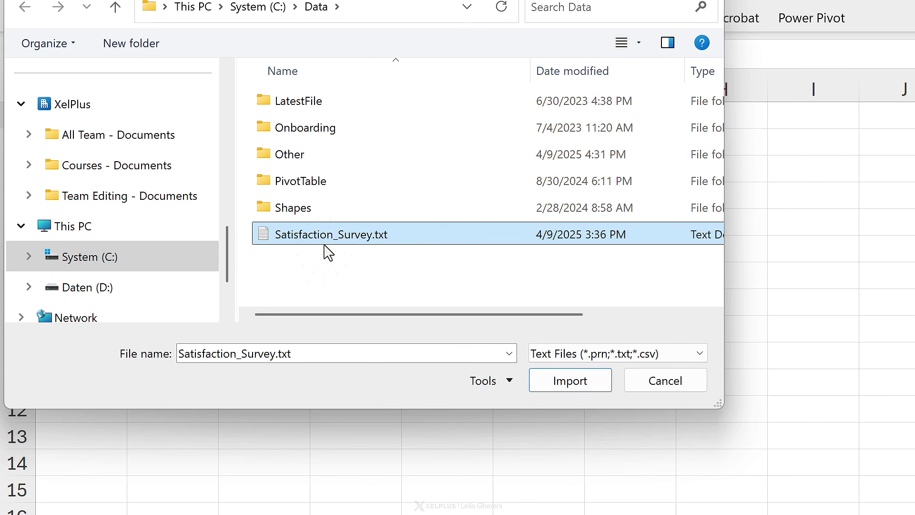
click(548, 381)
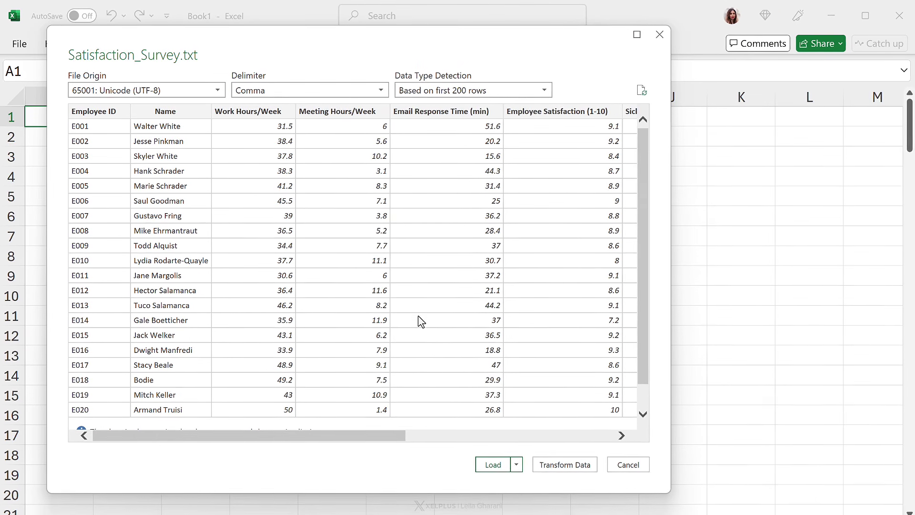
click(493, 464)
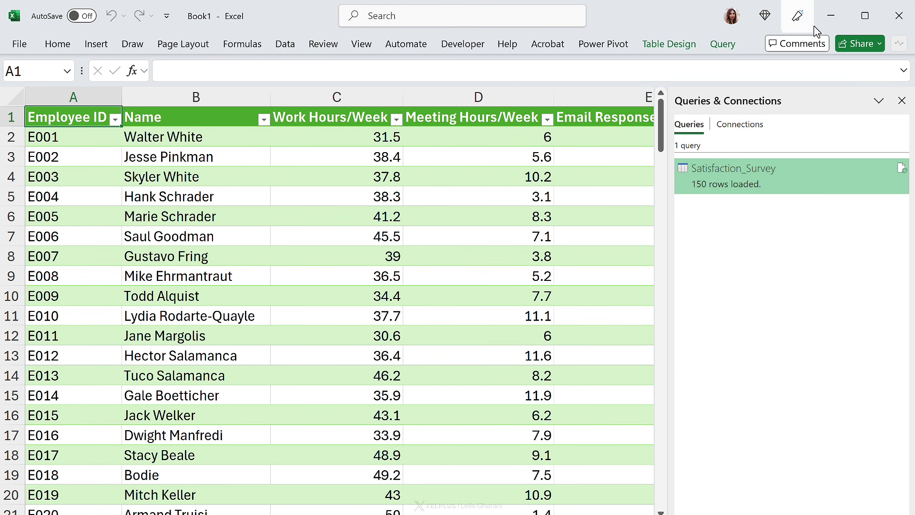
click(899, 15)
click(516, 458)
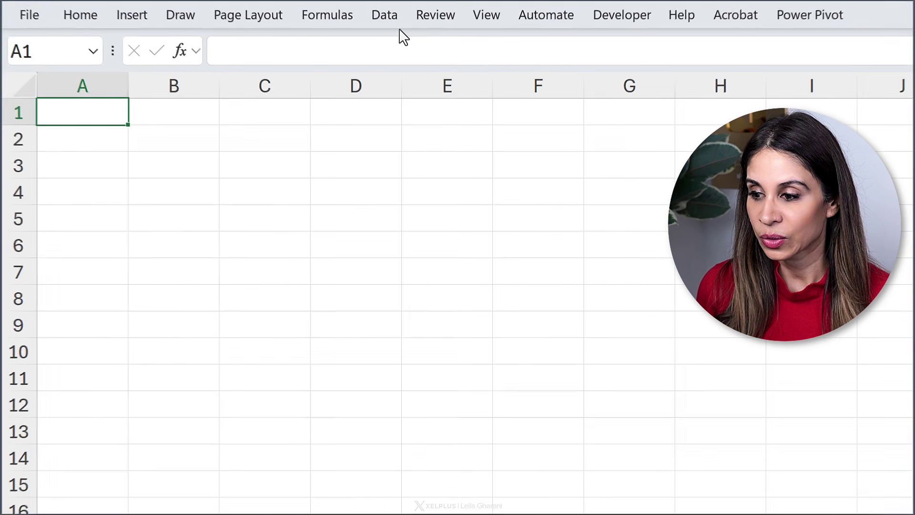
Import the text file Satisfaction_Survey.txt into the blank workbook up to its data preview.
click(399, 25)
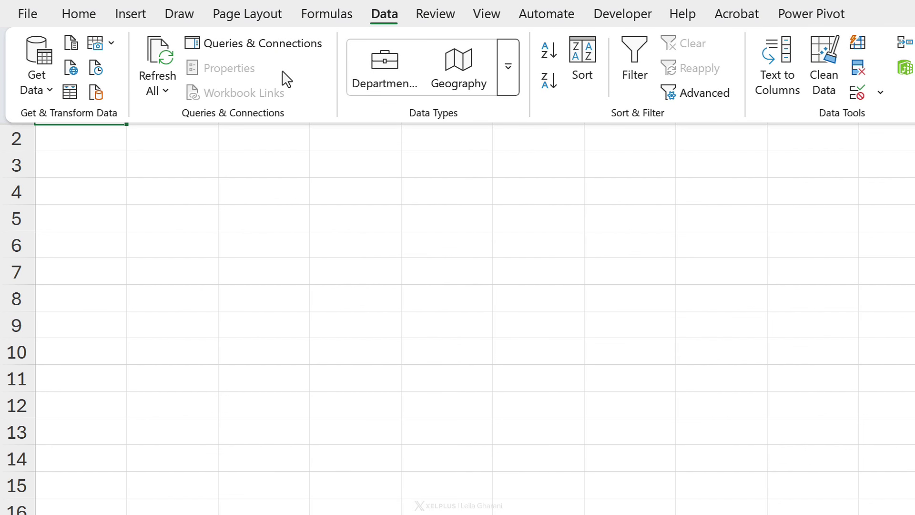
click(75, 51)
click(338, 235)
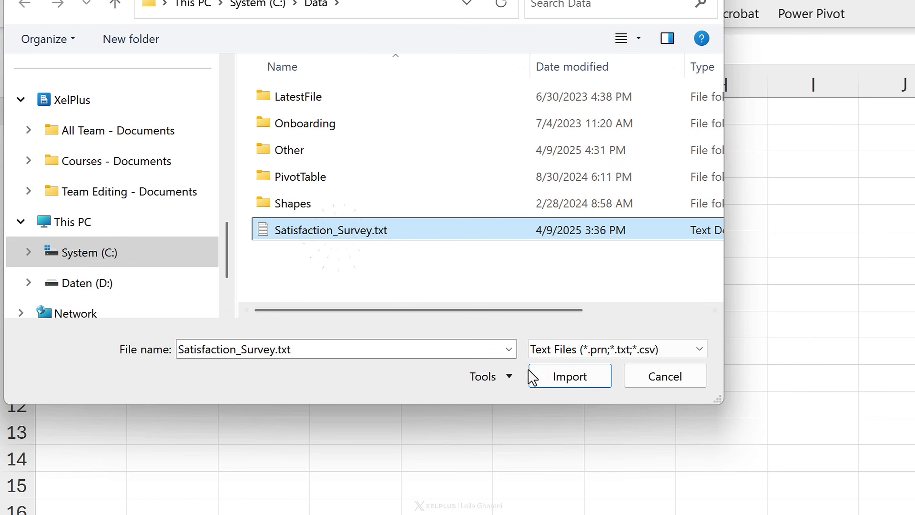
click(535, 379)
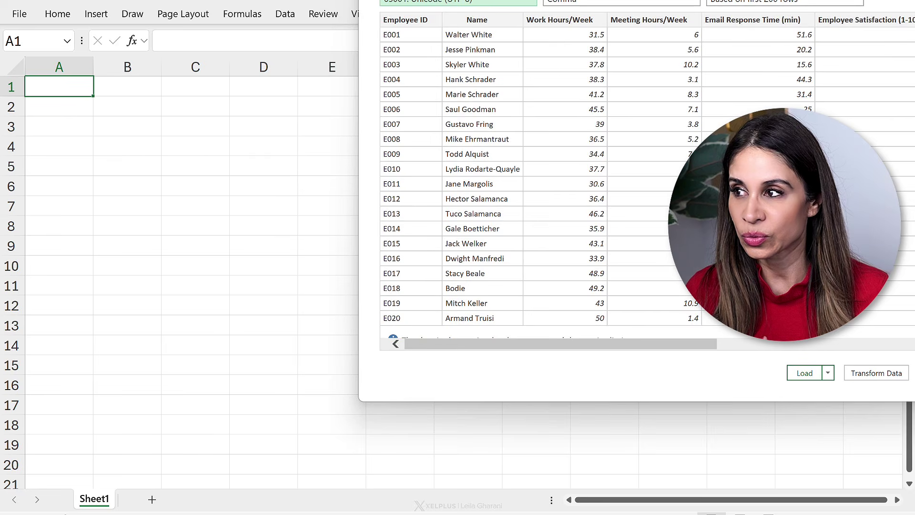
drag(537, 0, 220, 30)
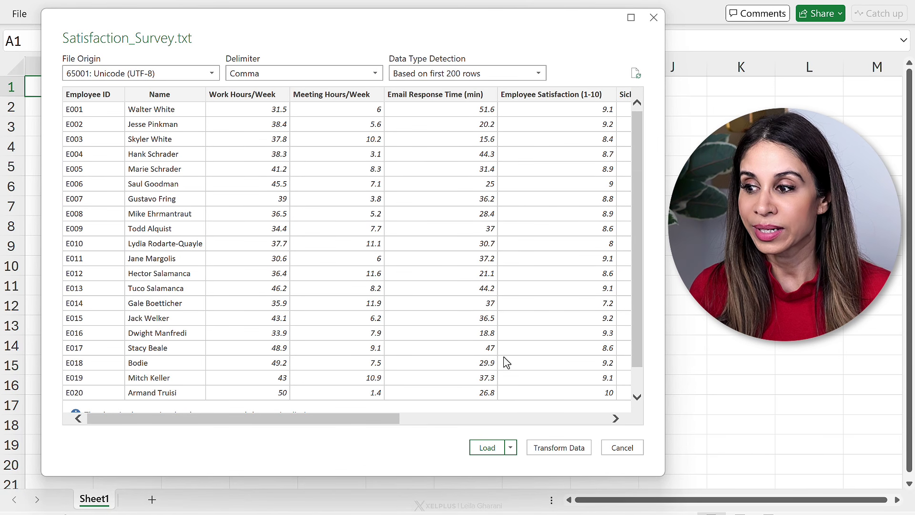
Load the previewed survey data with the Only Create Connection option instead of into a worksheet.
click(511, 450)
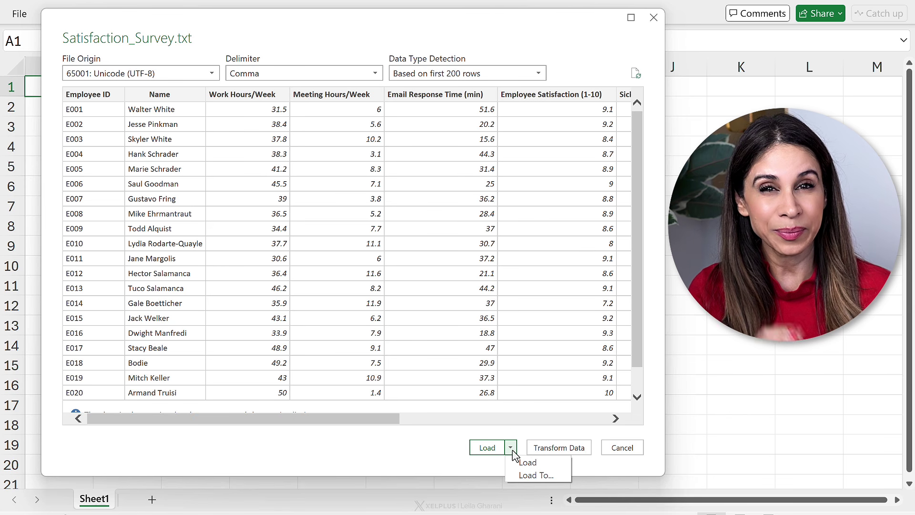
click(529, 479)
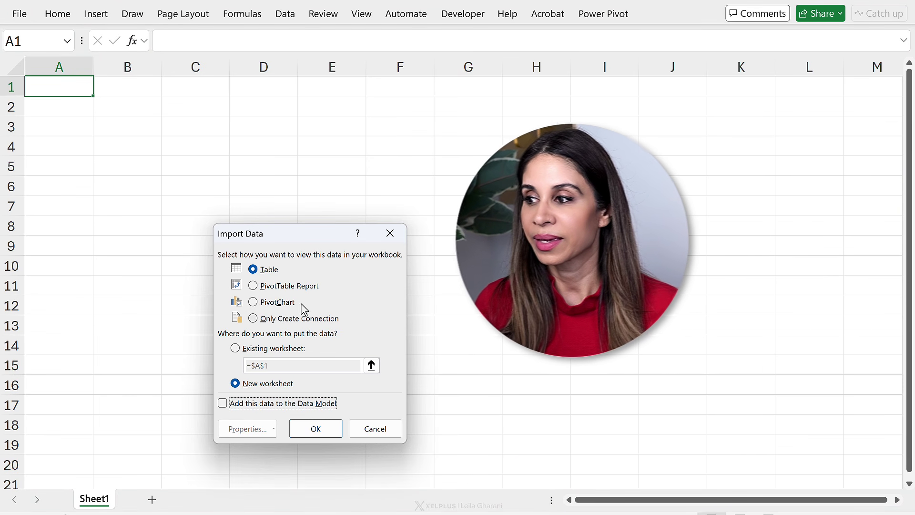
click(272, 321)
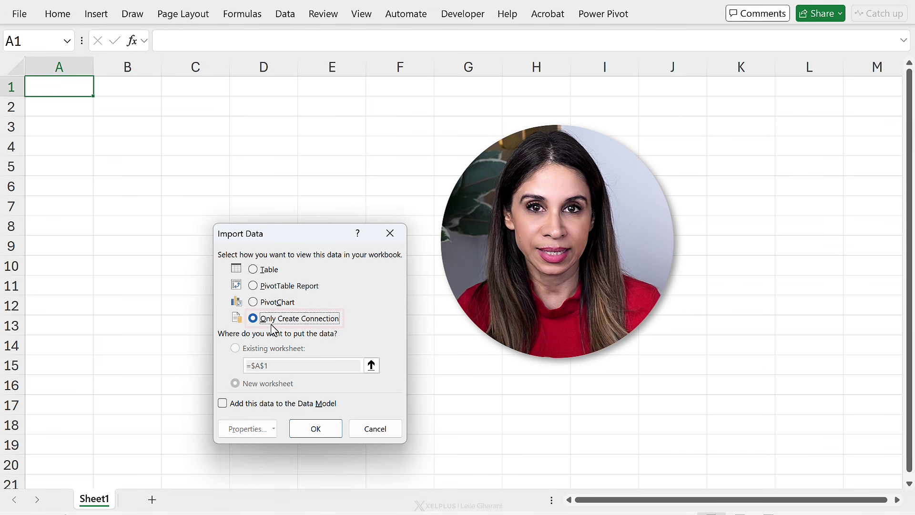
click(297, 429)
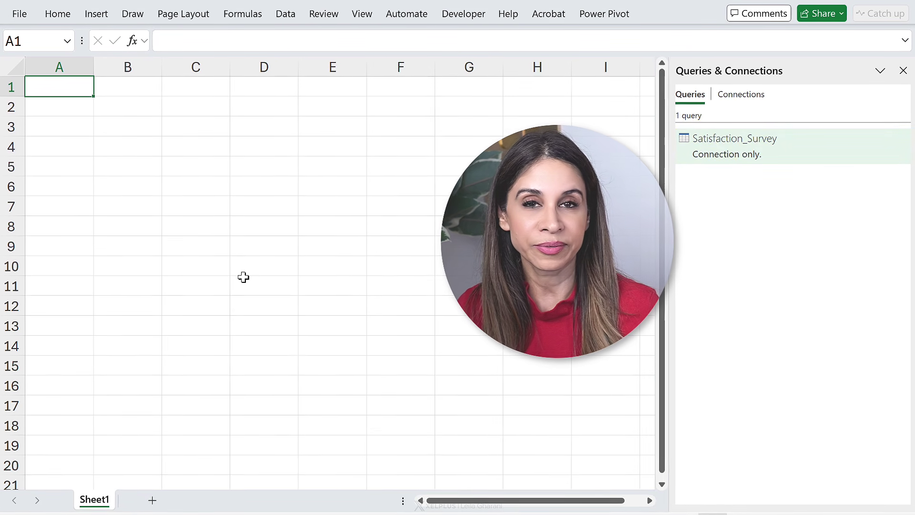
Enter the Python formula xl("Satisfaction_Survey") in cell B2 to reference the survey query.
click(105, 113)
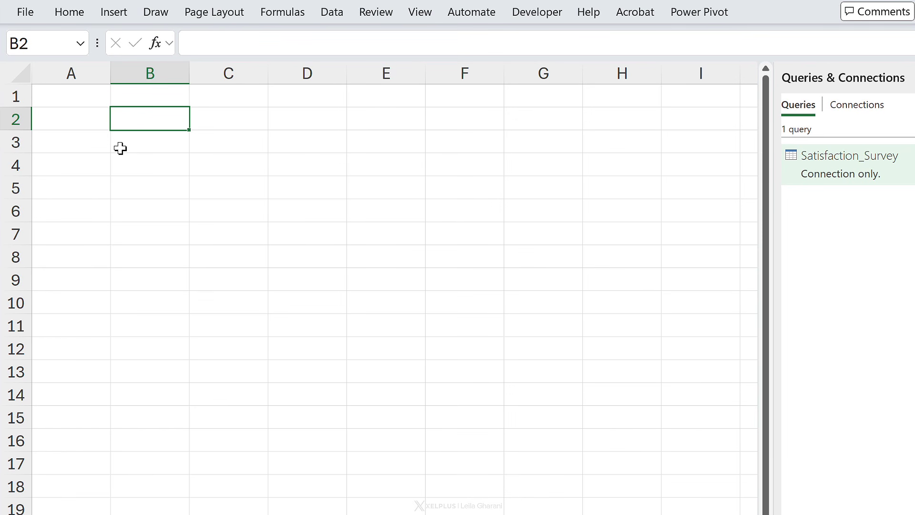
text(=py)
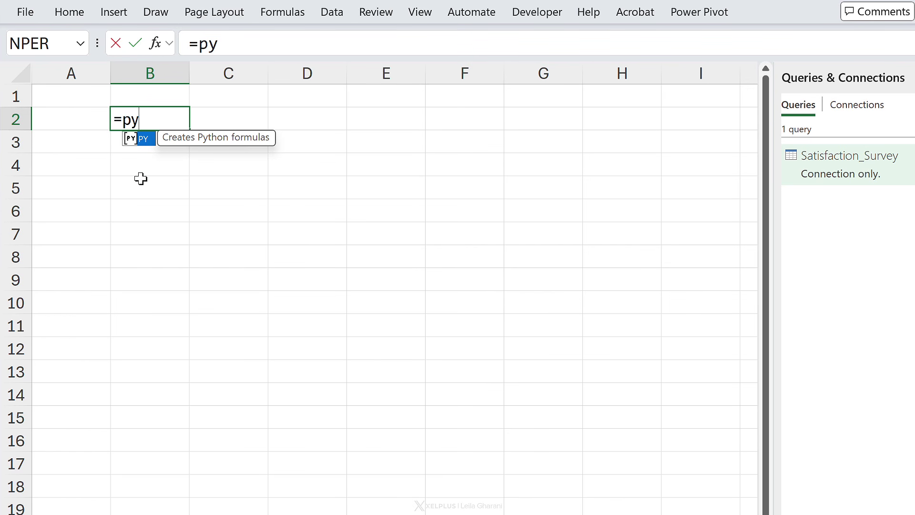
key(Tab)
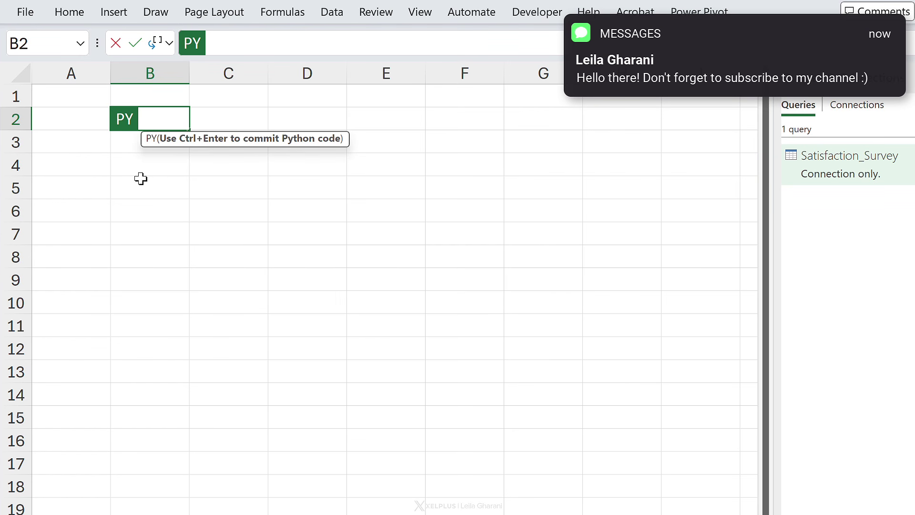
text(xl)
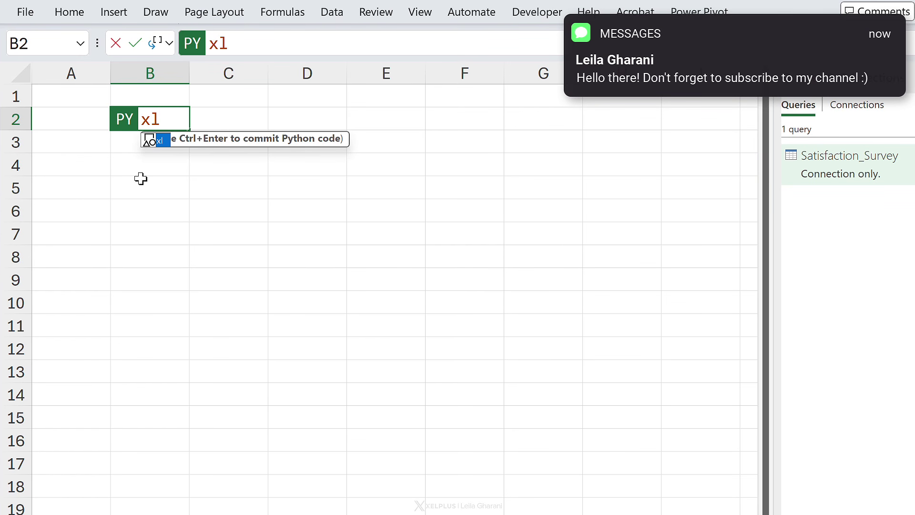
text((")
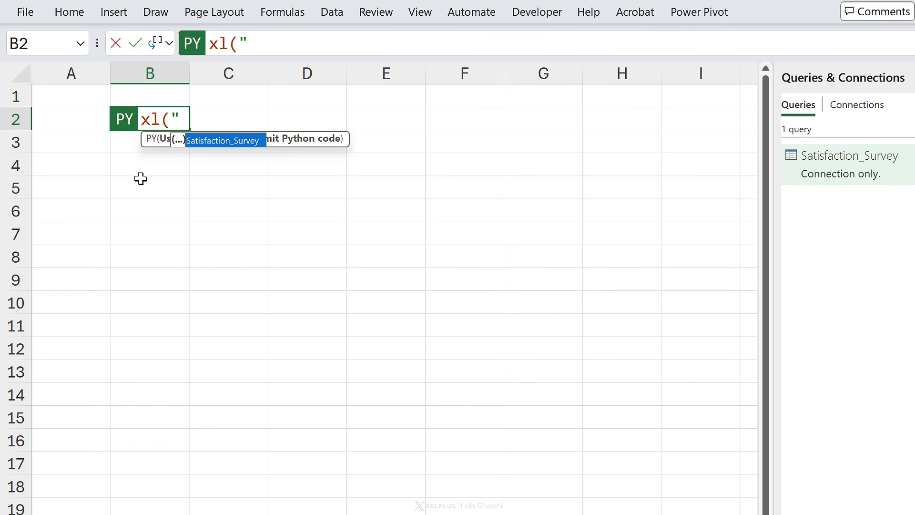
key(Tab)
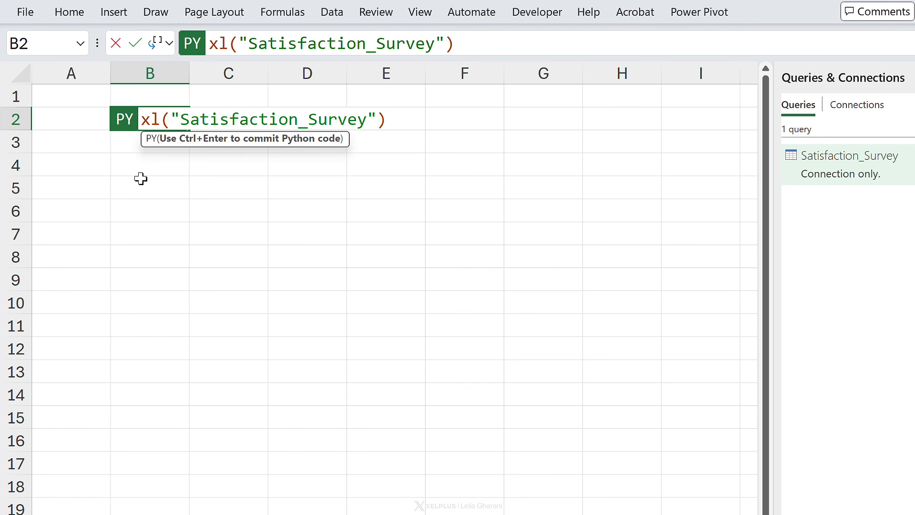
key(ctrl+Return)
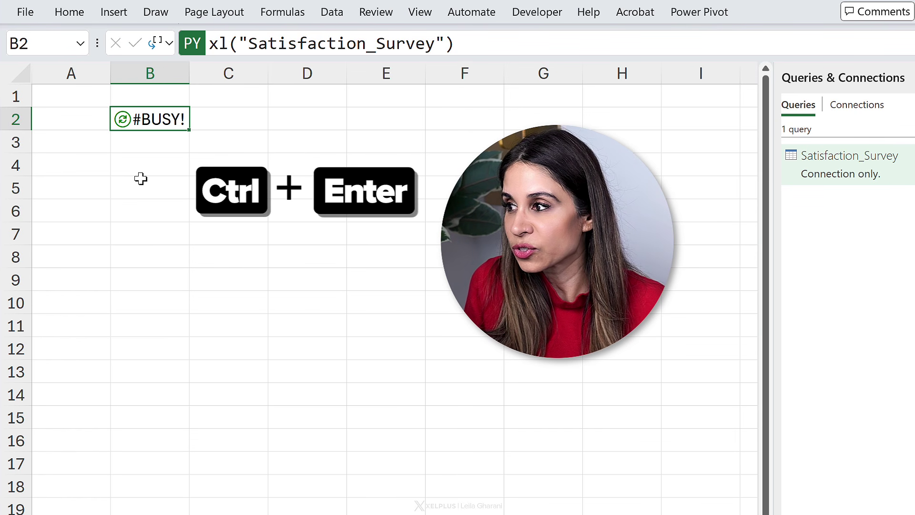
Preview the DataFrame in cell B2 and look through its columns up to Performance Rating (1-10).
click(122, 122)
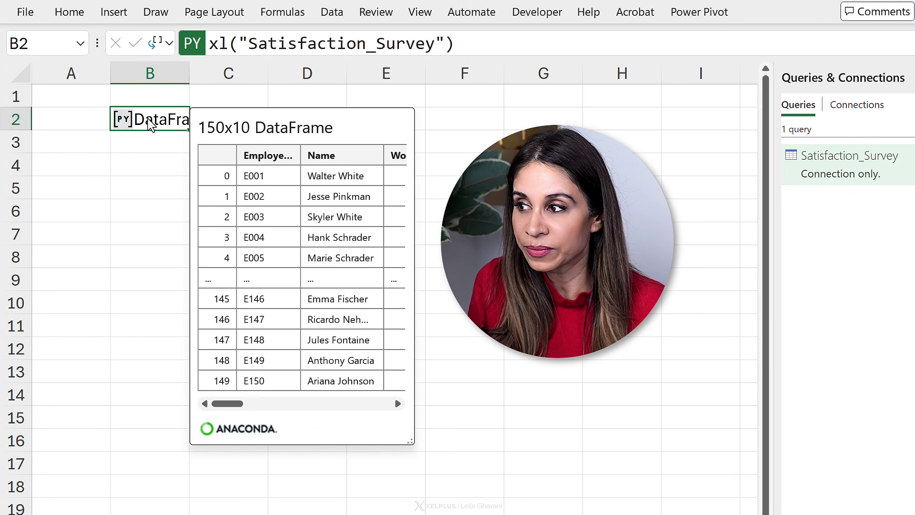
drag(244, 404, 261, 311)
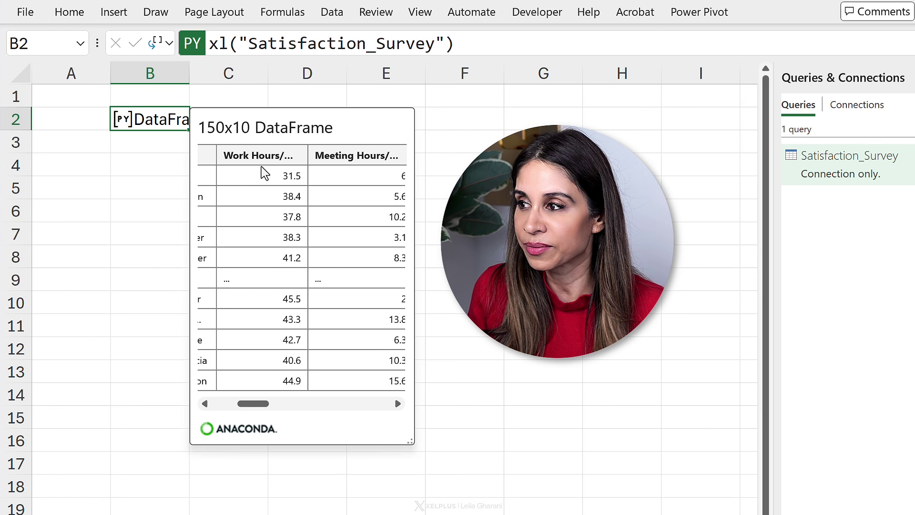
drag(265, 404, 387, 406)
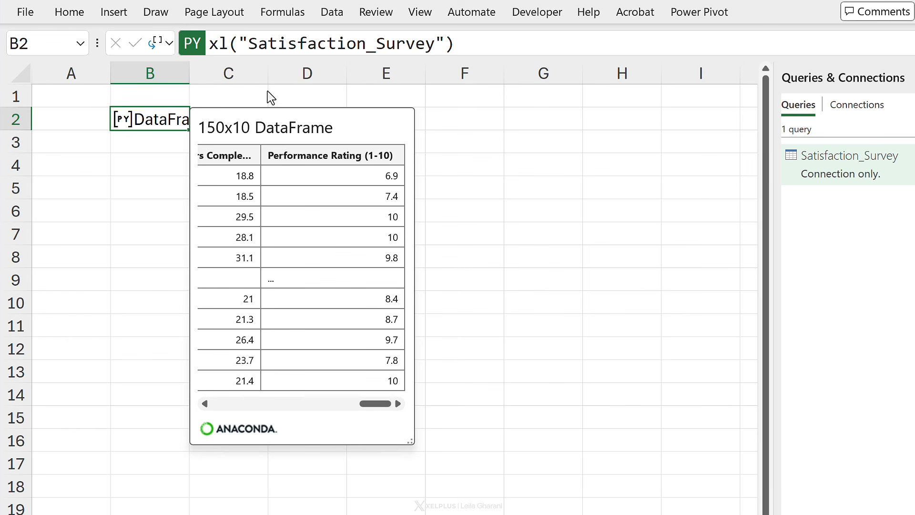
Append .describe() to the Python formula in B2 and output its result as Excel values.
click(494, 46)
text(.desc)
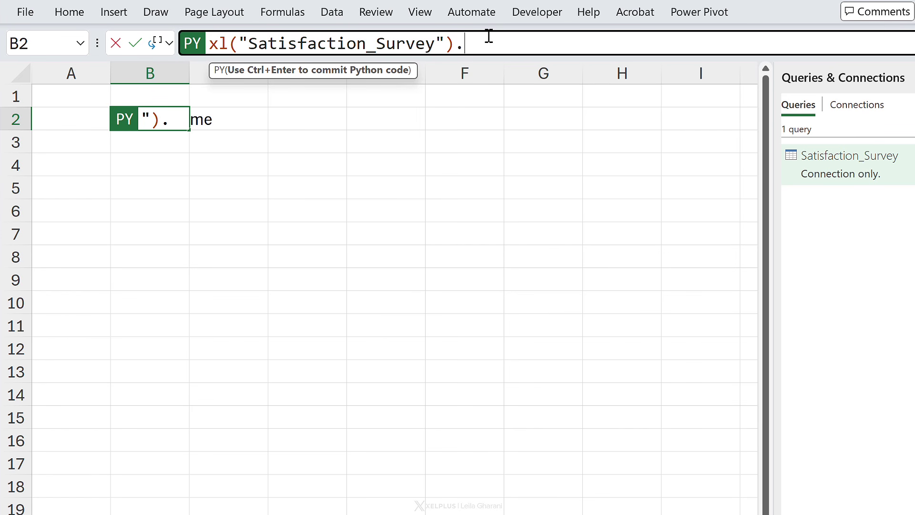
key(Tab)
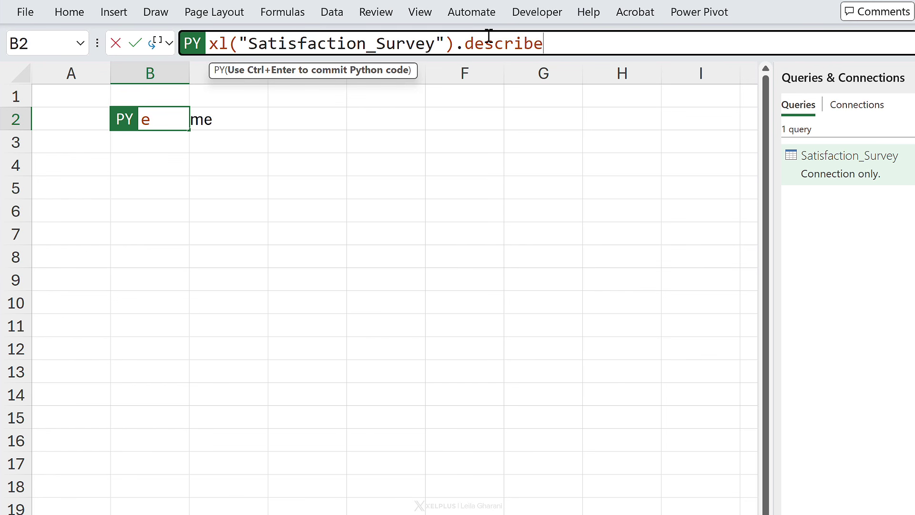
text())
key(ctrl+Return)
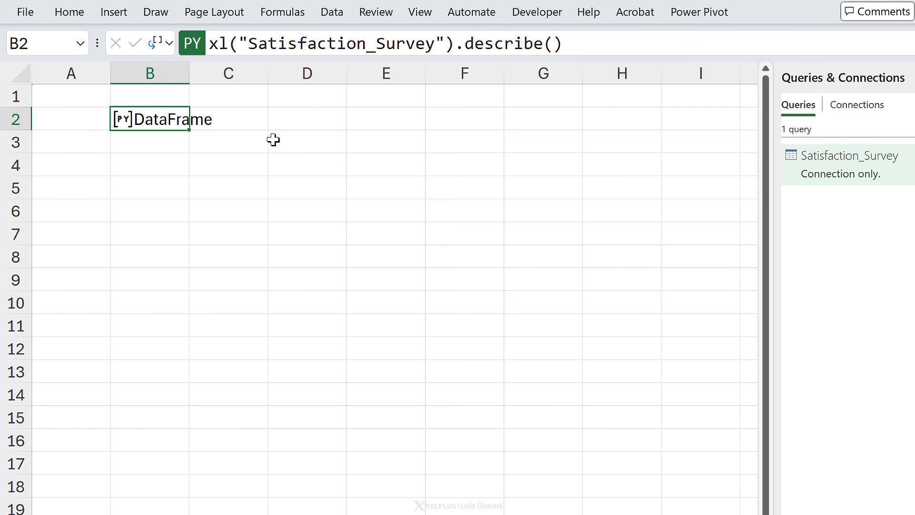
key(ctrl+alt+shift+m)
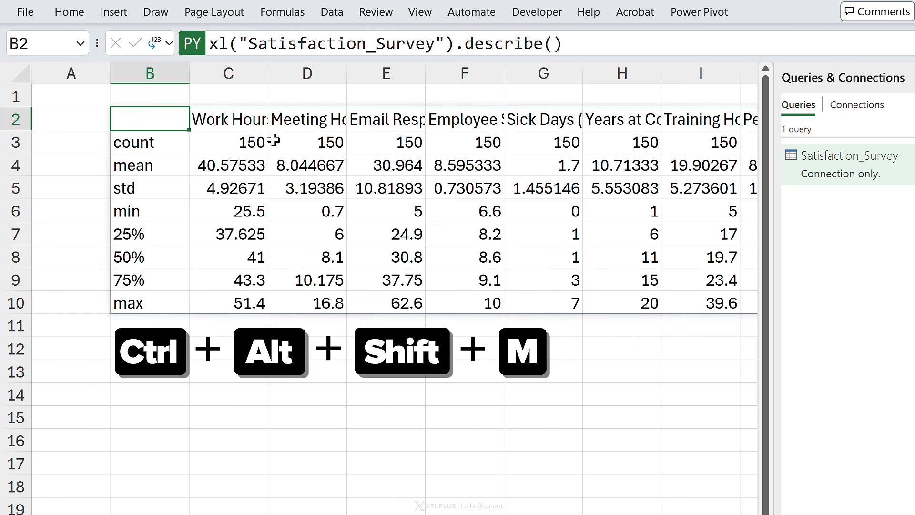
Autofit the widths of the summary statistics columns from column C onward.
click(235, 118)
drag(241, 72, 658, 73)
double_click(658, 73)
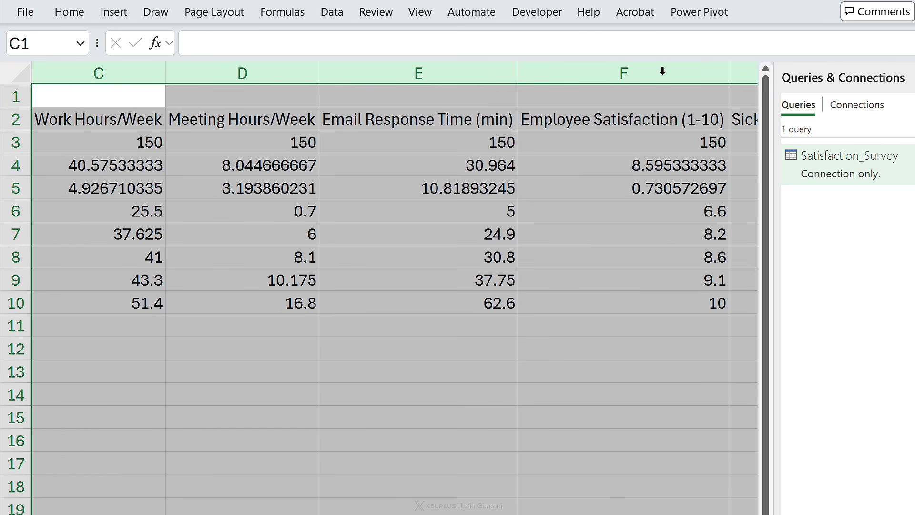
click(113, 151)
scroll(381, 238, left, 3)
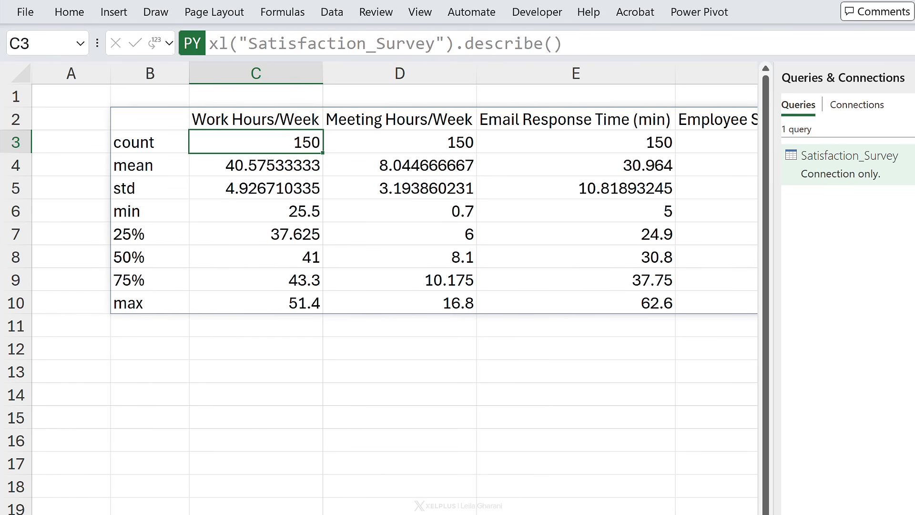
Review the mean values of Work Hours/Week and Email Response Time (min) in the summary statistics.
click(229, 118)
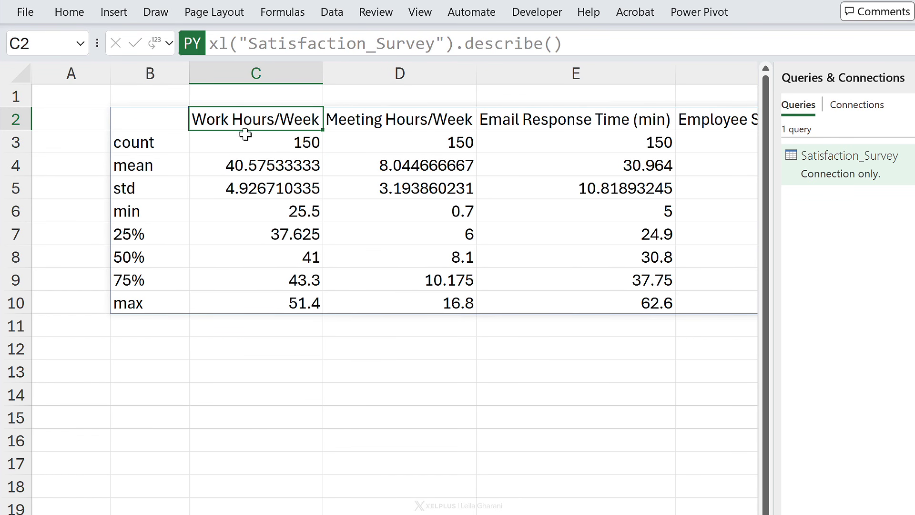
click(247, 171)
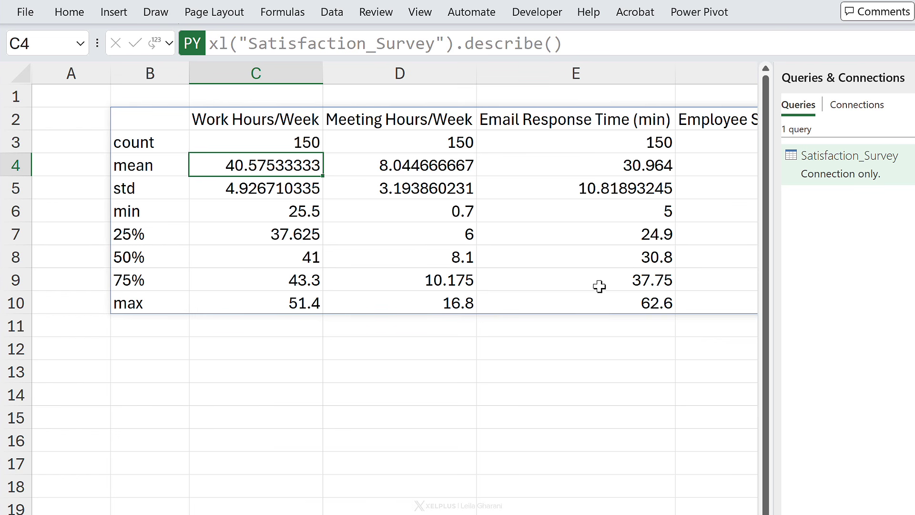
click(610, 167)
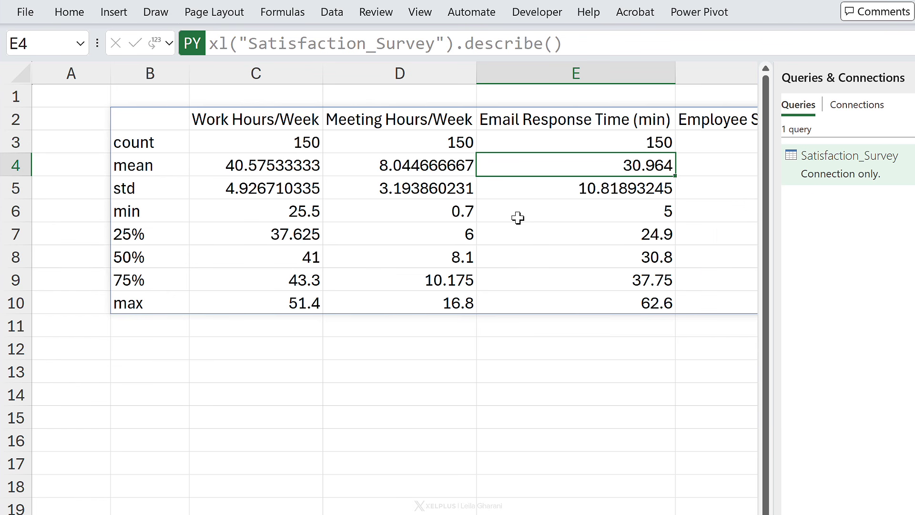
Replace .describe() in the B2 Python formula with .corr(numeric_only=True) to output a correlation matrix.
click(147, 125)
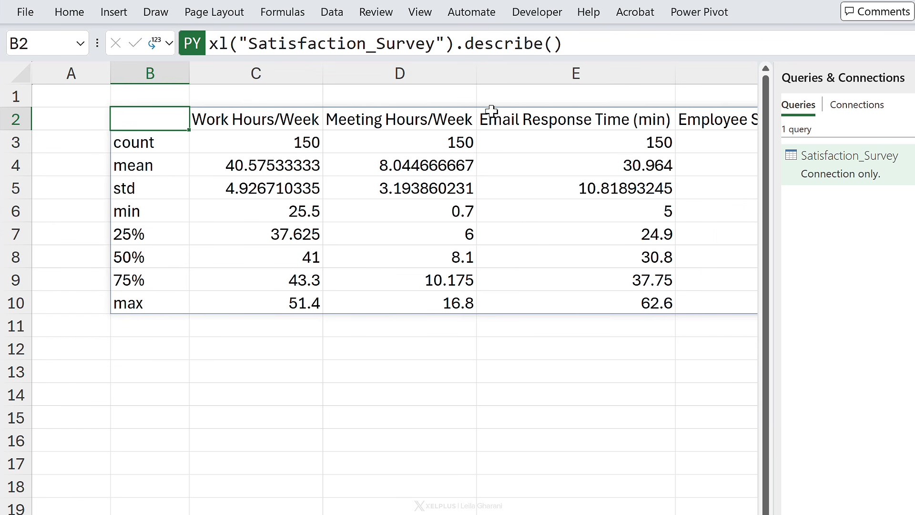
drag(465, 43, 618, 41)
text(c)
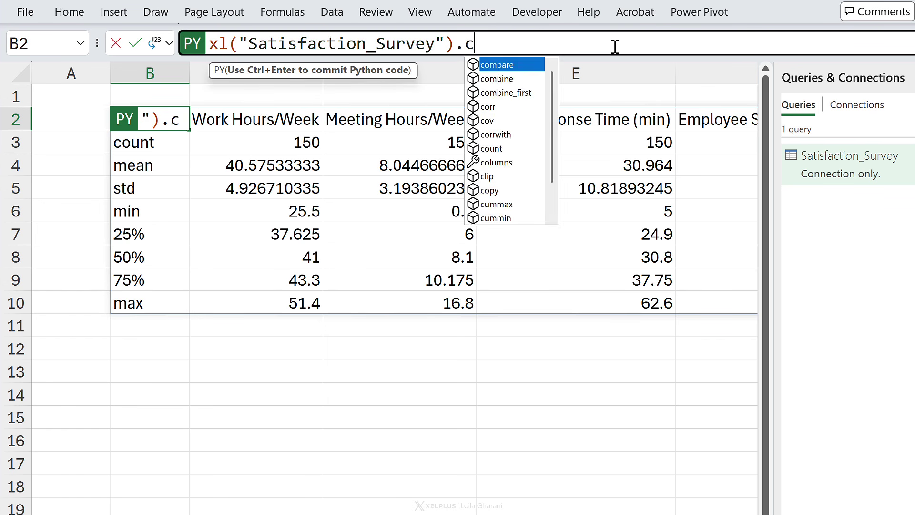
text(orr()
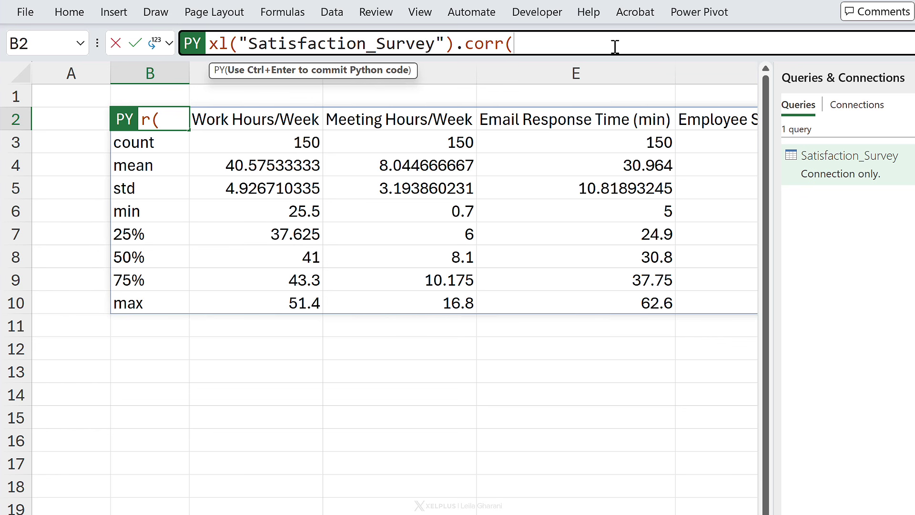
text(nu)
key(Tab)
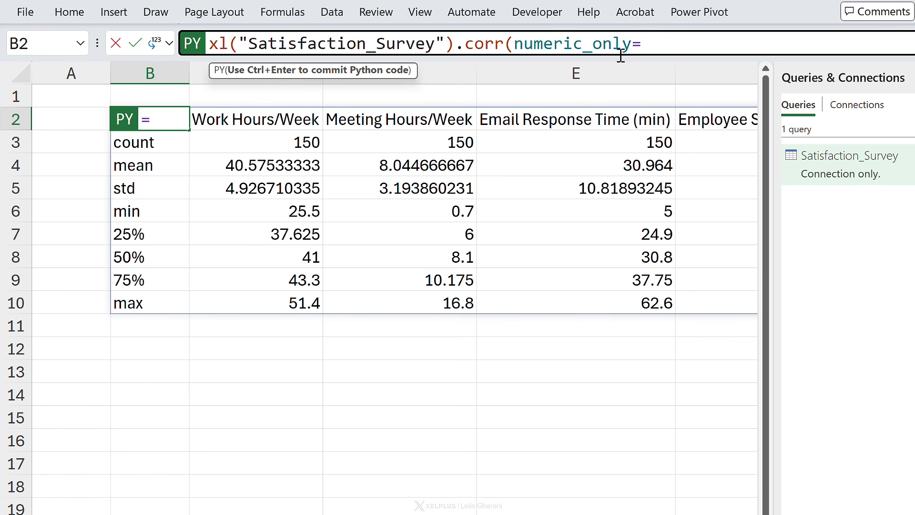
text(True))
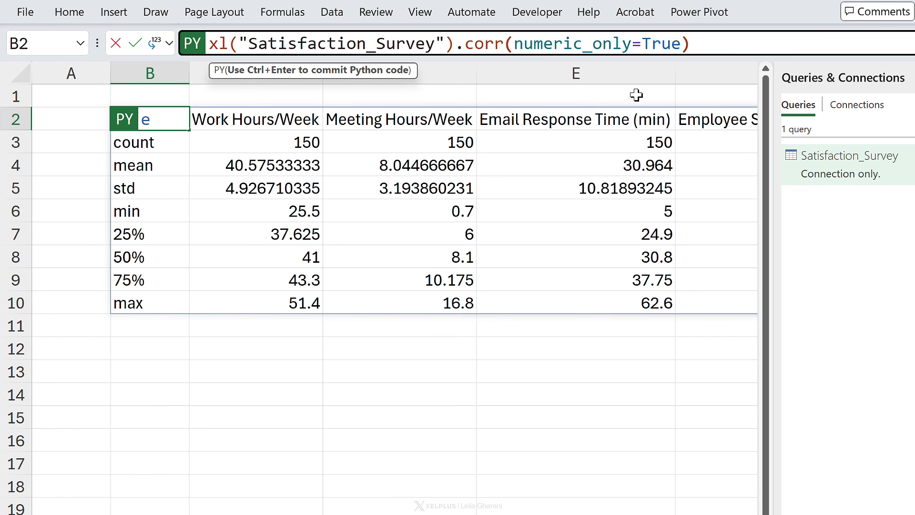
key(ctrl+Return)
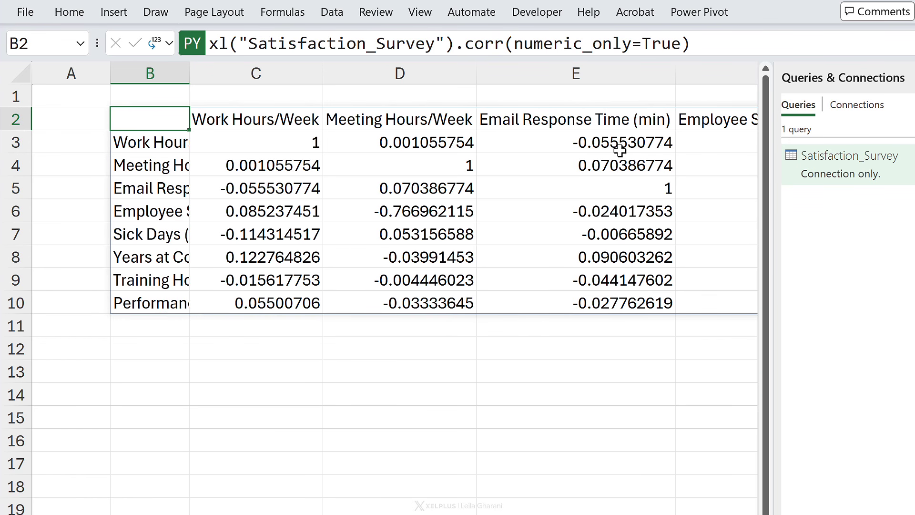
Autofit the width of column B to its row labels and close the Queries & Connections pane.
drag(186, 72, 186, 72)
double_click(186, 73)
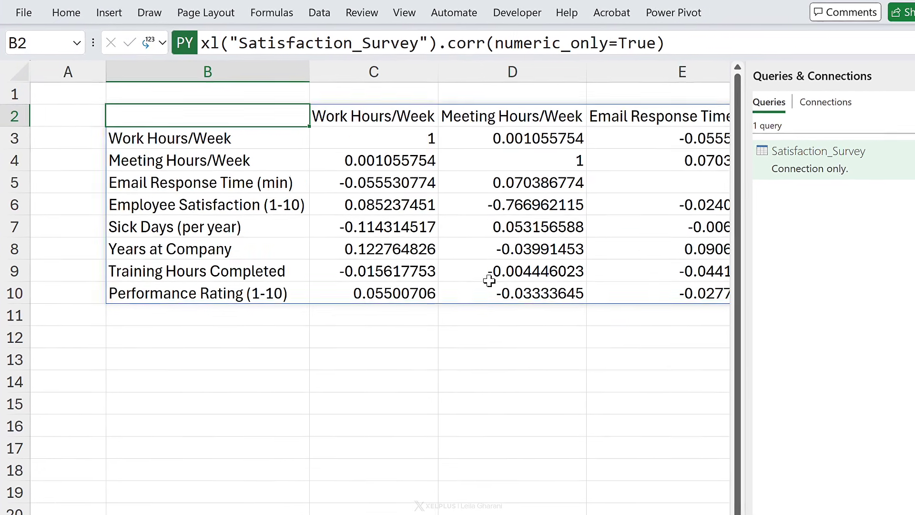
click(912, 72)
Check the correlation between Meeting Hours/Week and Employee Satisfaction (1-10) in cell F4.
click(802, 156)
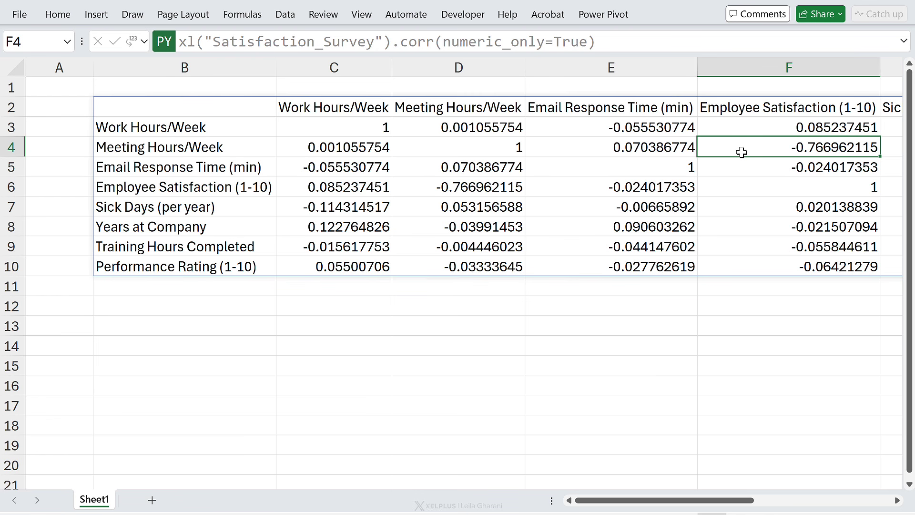
mouse_move(687, 499)
mouse_down()
mouse_move(746, 506)
mouse_move(819, 496)
mouse_move(668, 500)
mouse_up()
Wrap the correlation formula in B2 in sns.heatmap() and run it to plot the matrix.
click(242, 109)
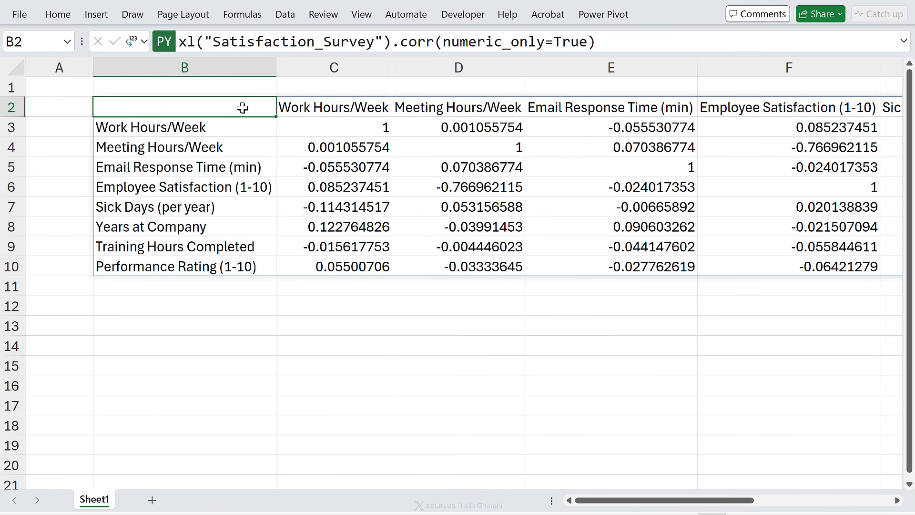
click(180, 42)
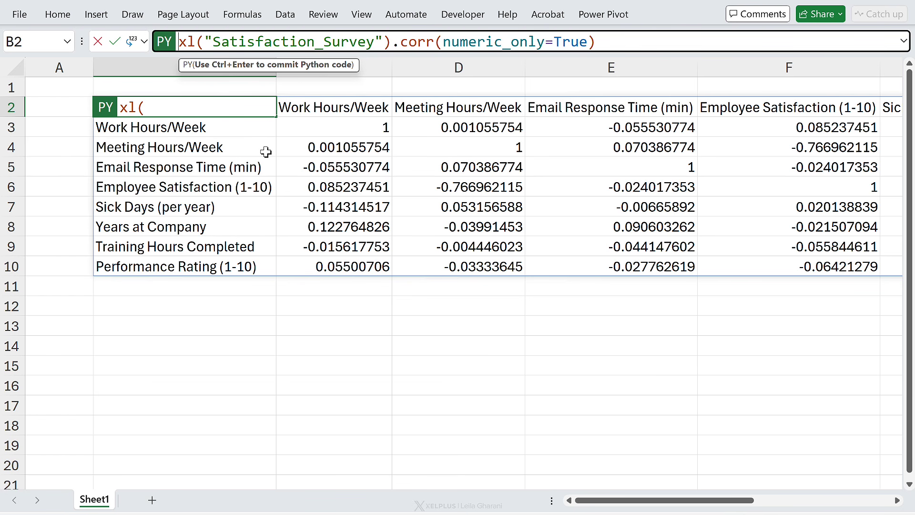
text(sns)
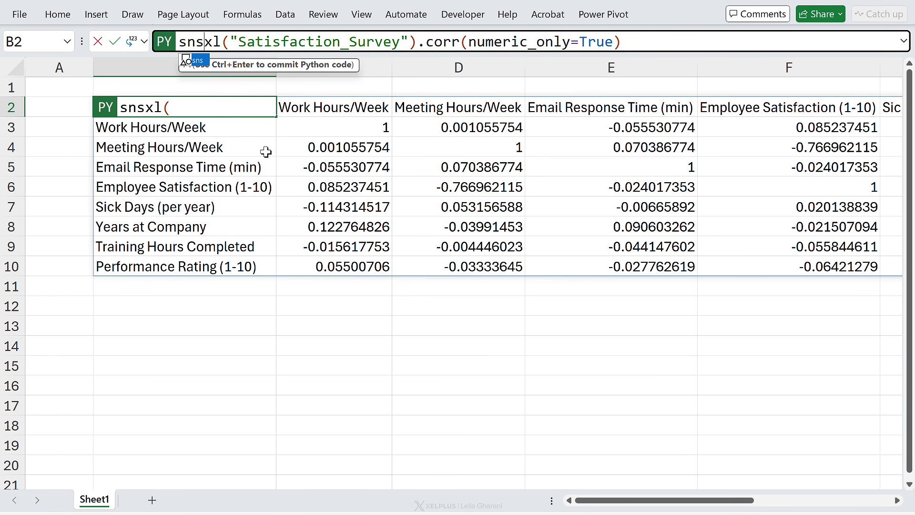
text(.)
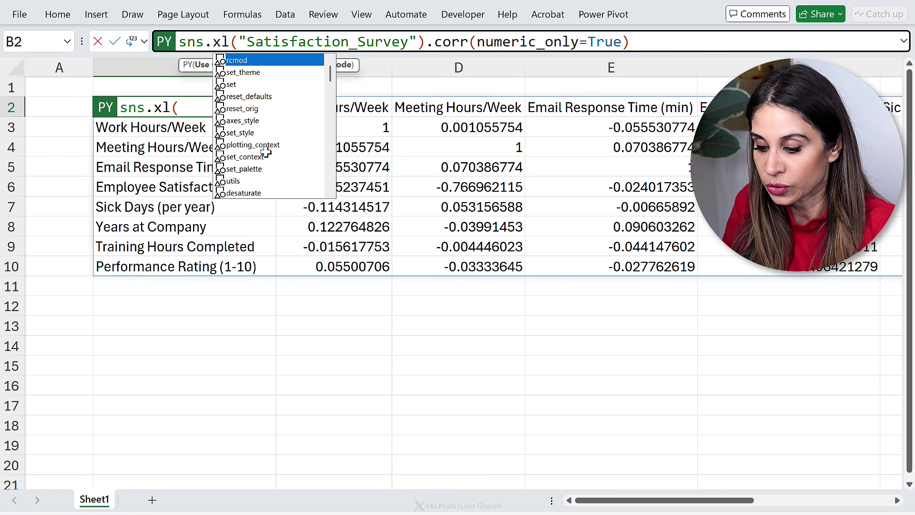
text(heat)
key(Tab)
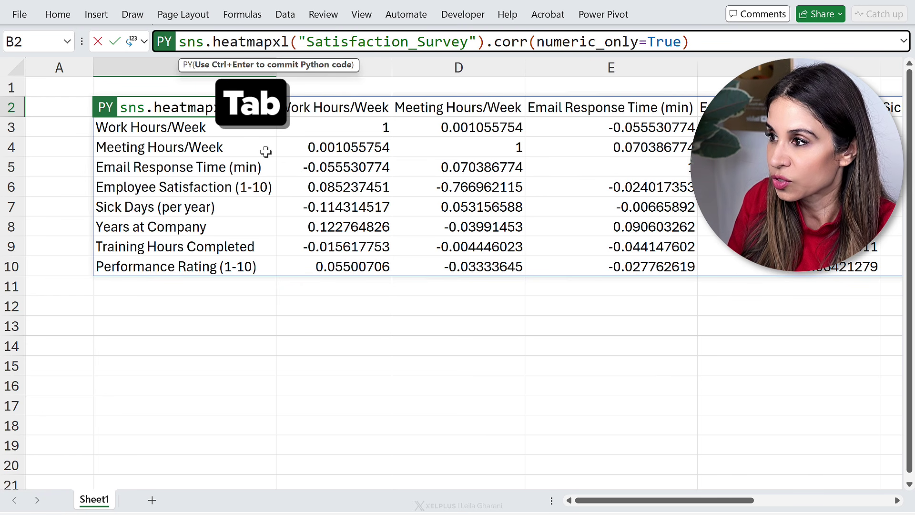
text(()
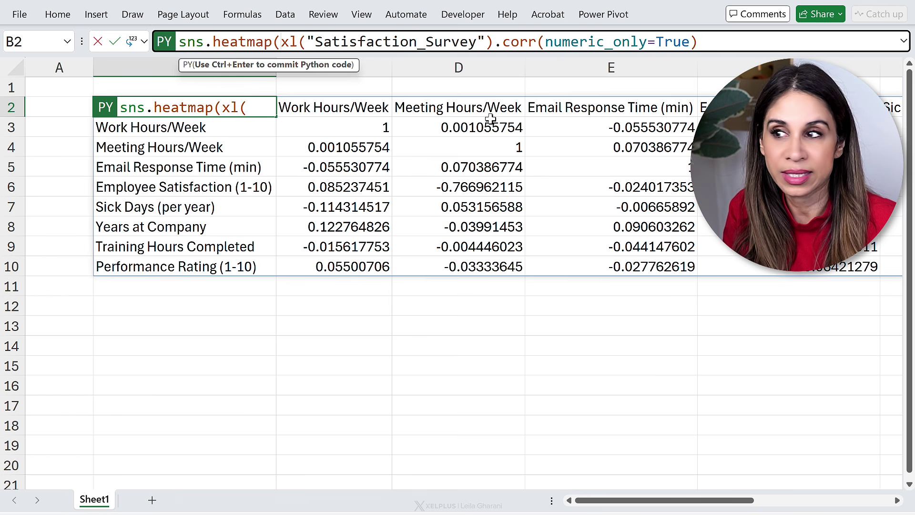
click(713, 42)
text())
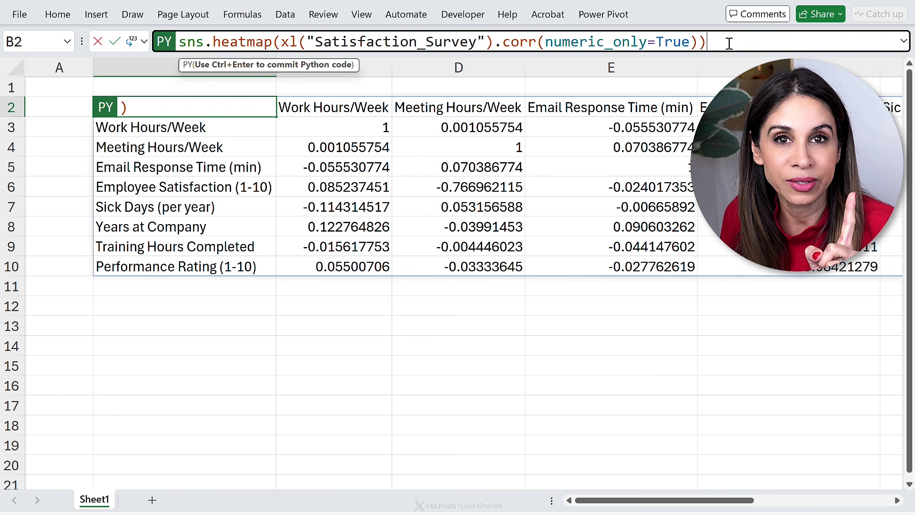
key(ctrl+Return)
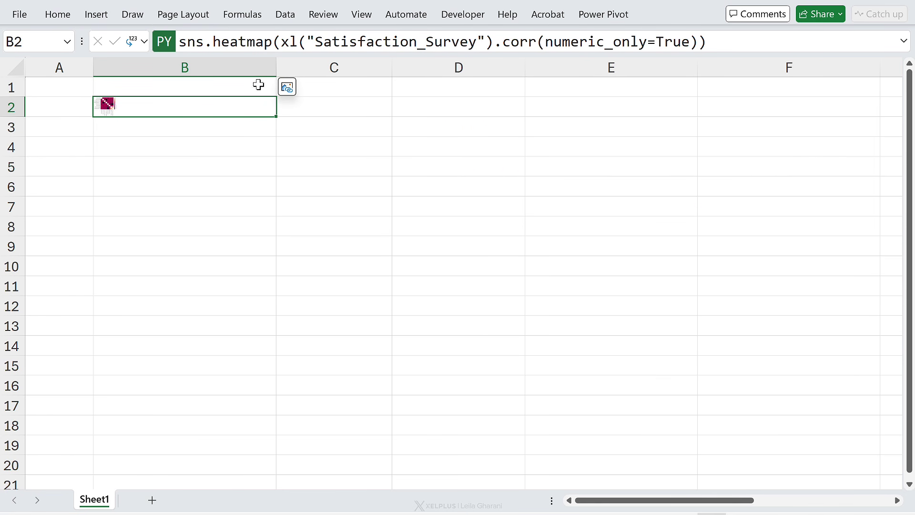
Show the B2 heatmap as a floating picture over the cells and move it over columns D to F.
click(287, 86)
drag(272, 191, 523, 178)
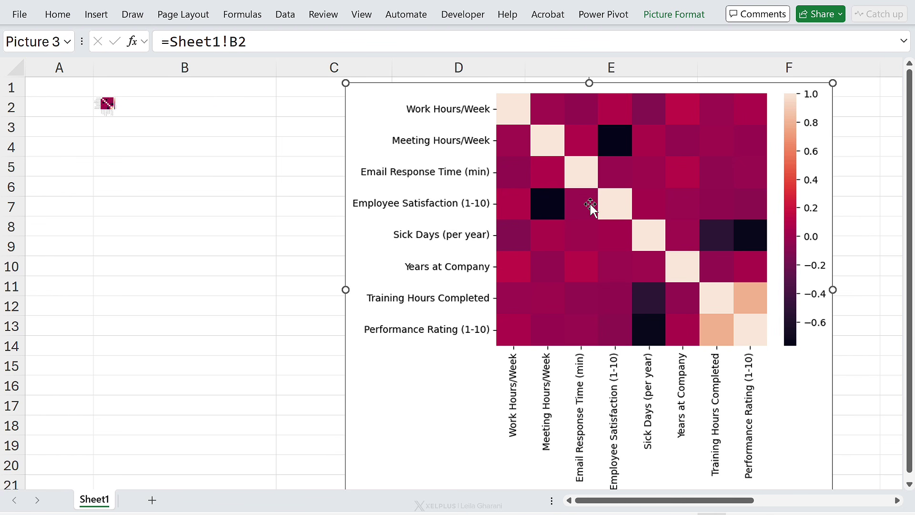
Add the argument annot=True to the heatmap formula in B2 so the correlation values are shown.
click(178, 99)
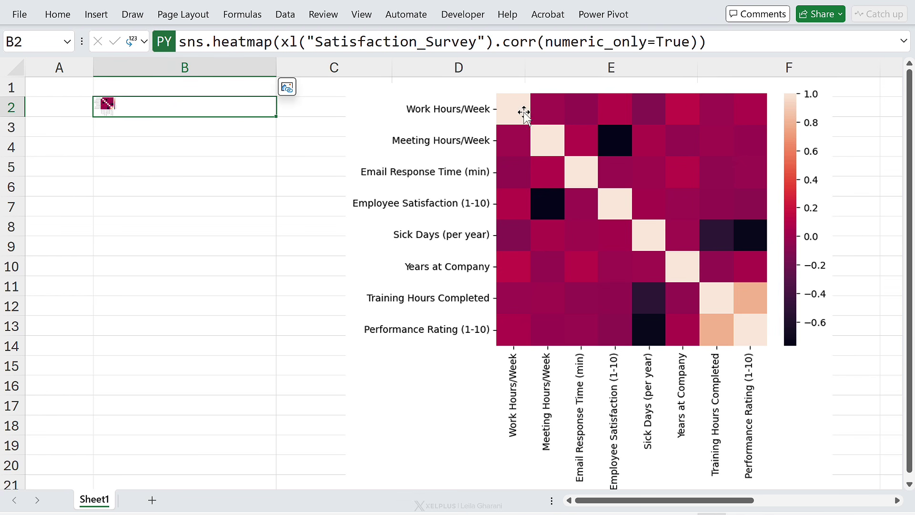
click(696, 42)
text(,ann)
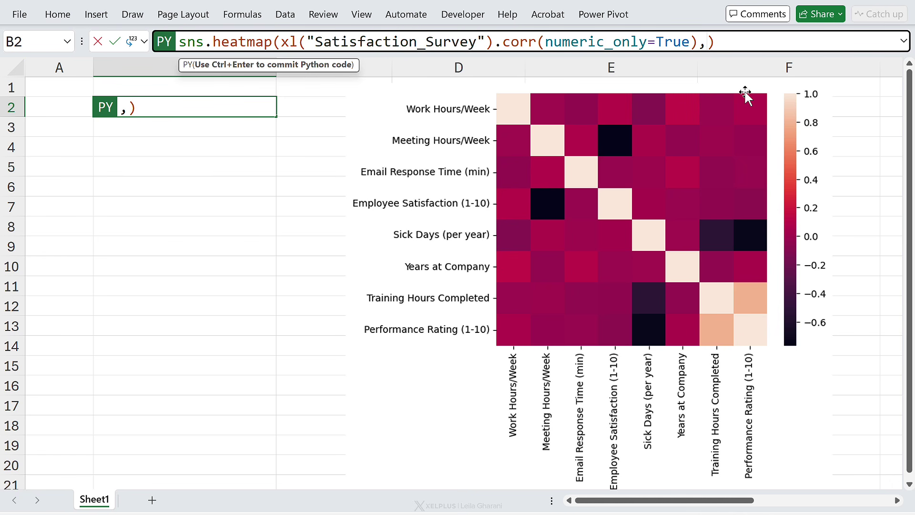
key(Tab)
text(=True)
key(ctrl+Return)
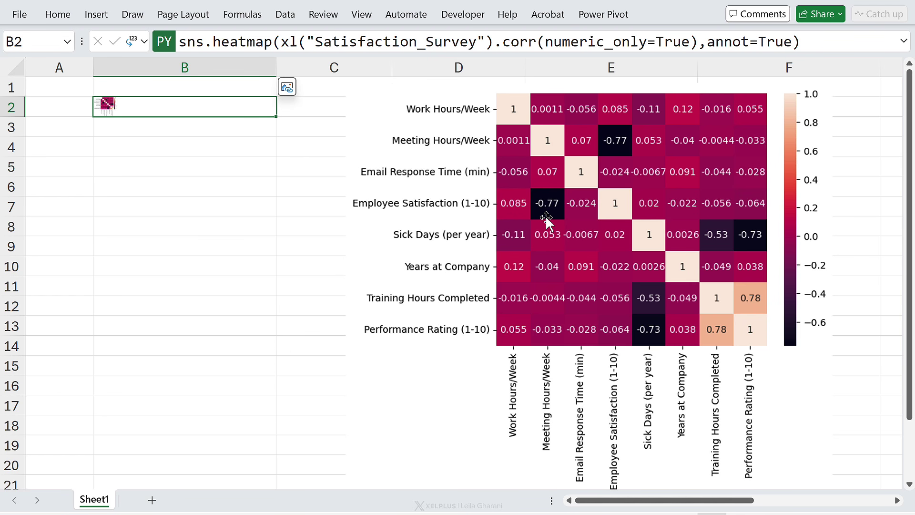
Start a Python formula in cell B6 with sns.lmplot using xl("Satisfaction_Survey") as its data.
click(205, 186)
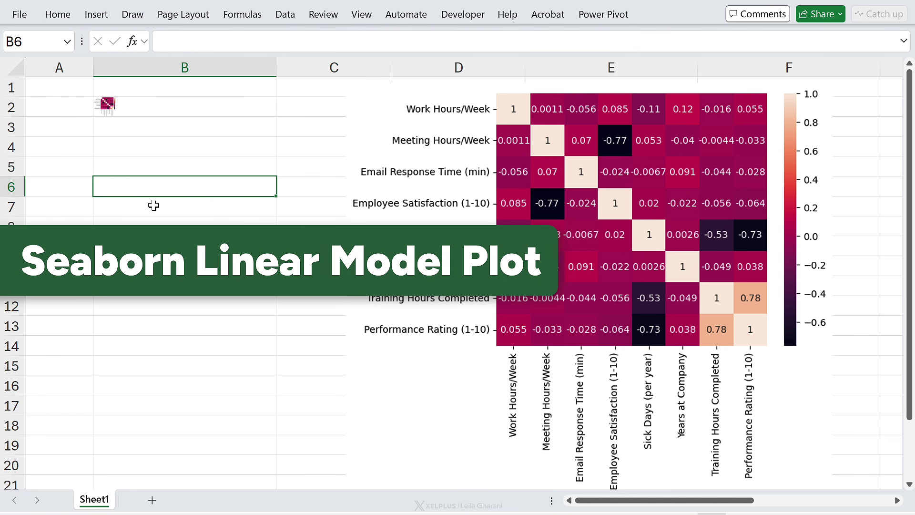
text(=py)
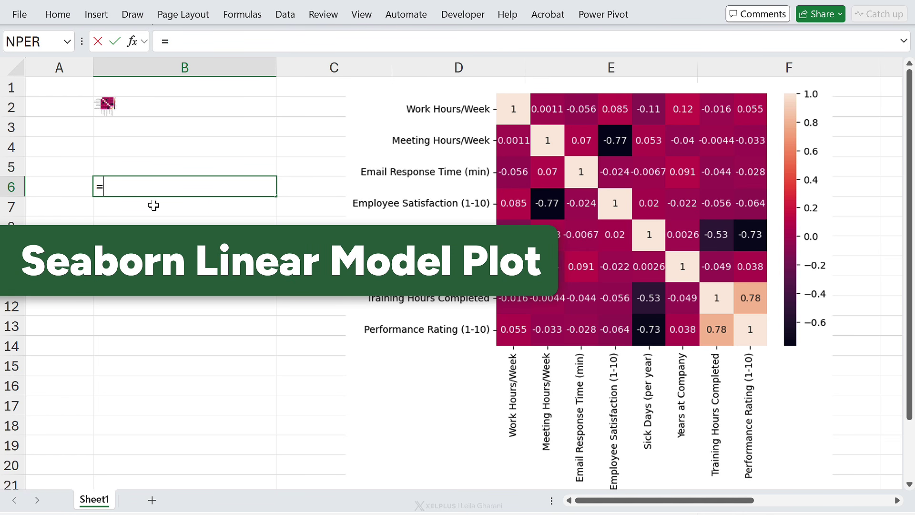
key(Tab)
text(sns.lm)
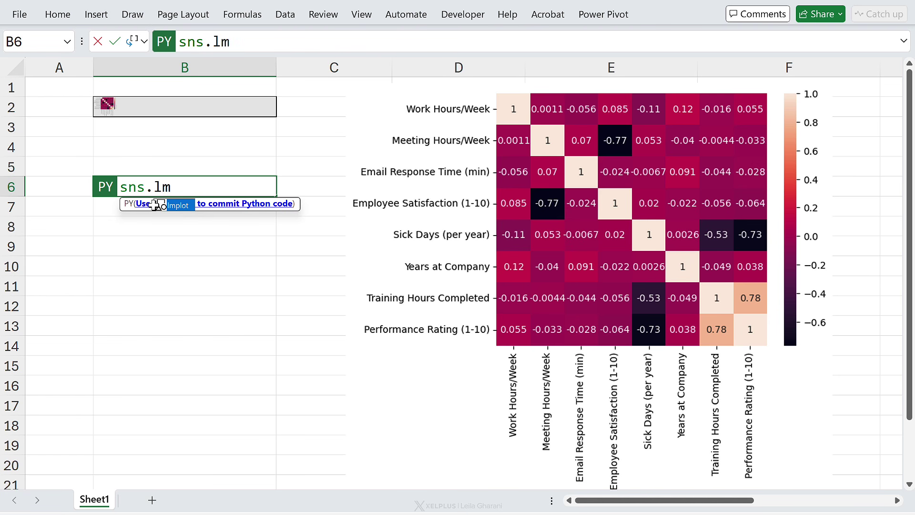
key(Tab)
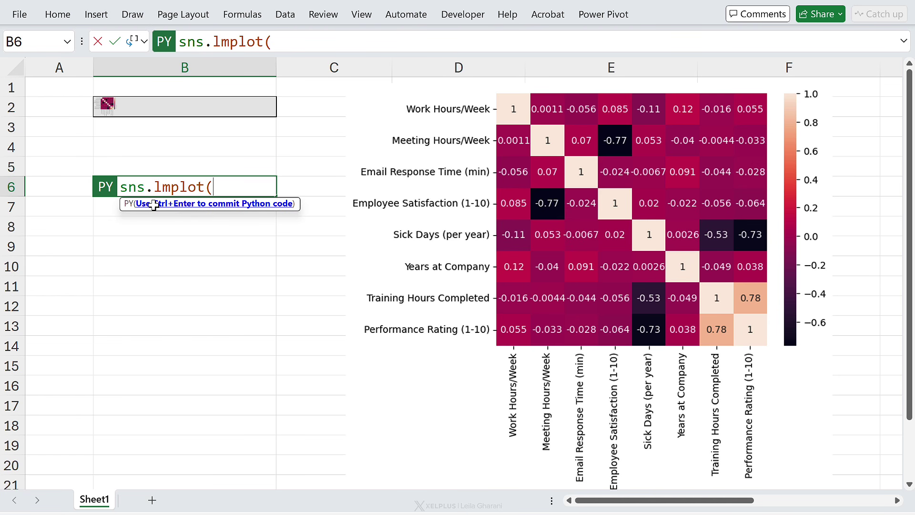
text(xl)
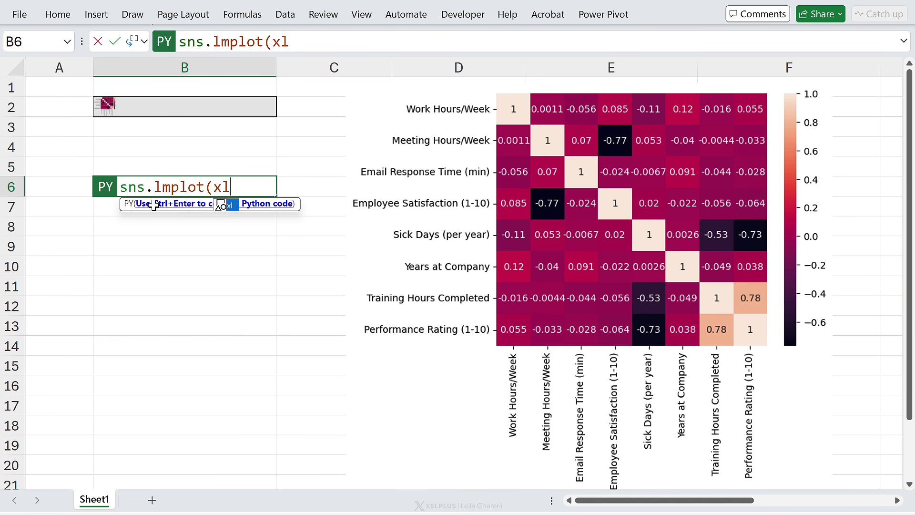
text((")
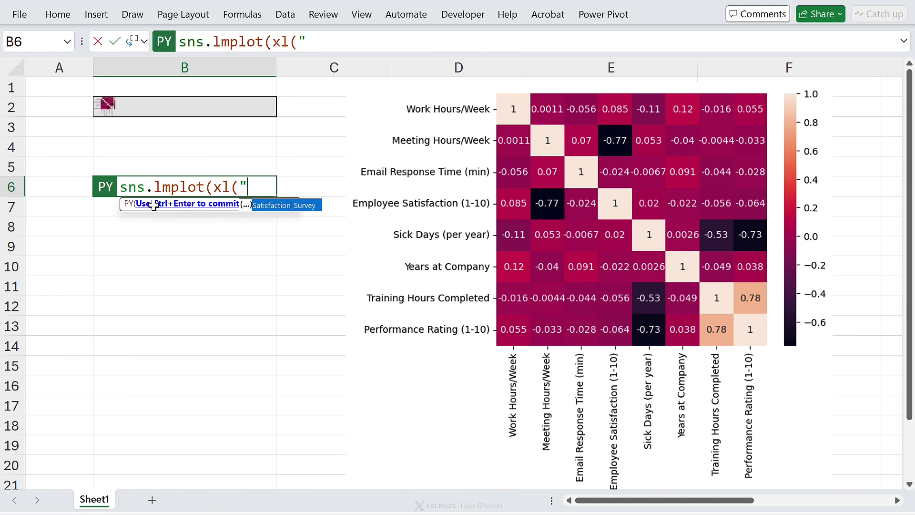
key(Tab)
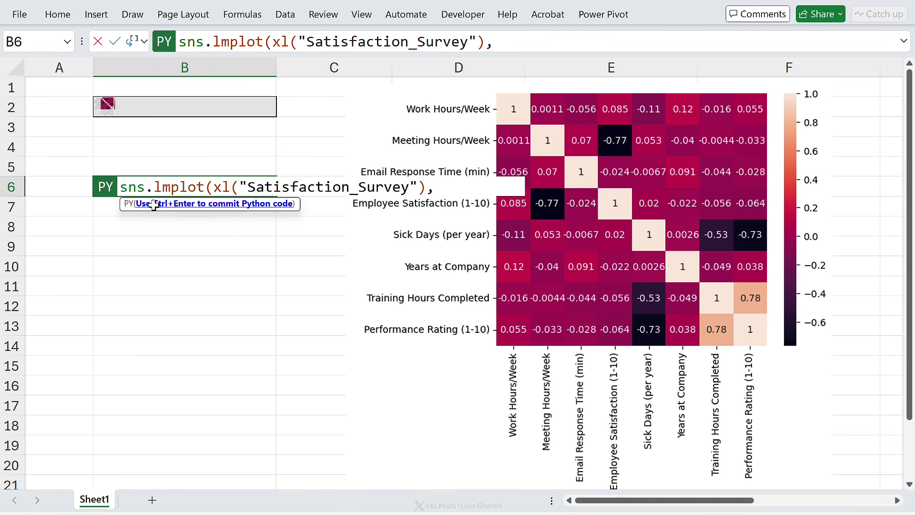
Complete the B6 lmplot formula with x="Meeting Hours/Week" and y="Employee Satisfaction (1-10)", and run it.
text(,x="Meeting Hours)
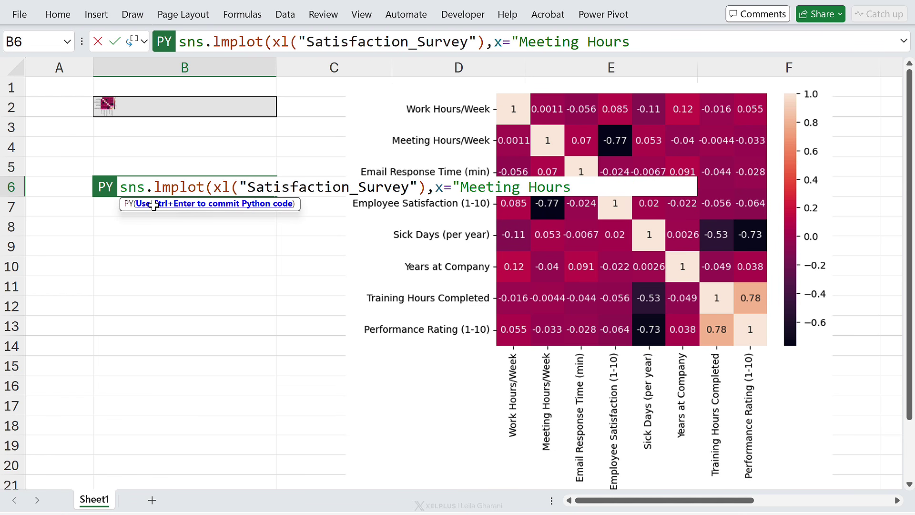
text(/Week)
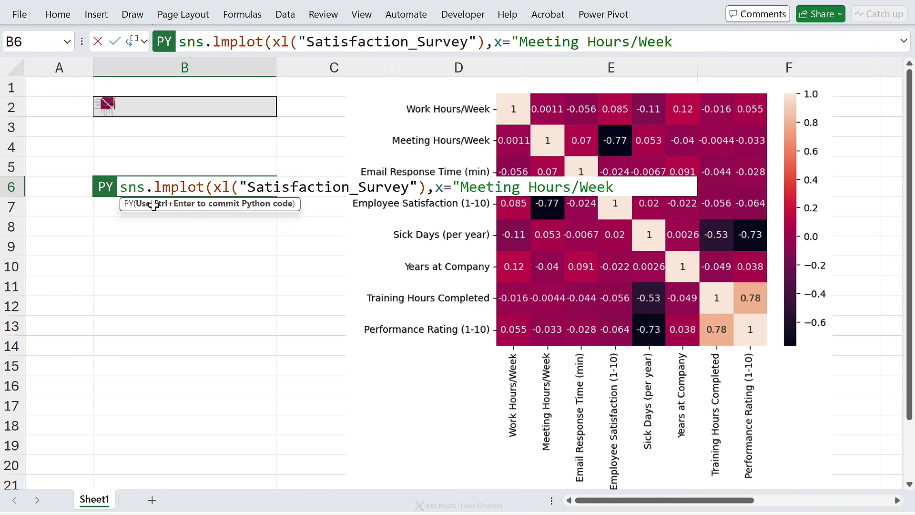
text(", y="Employ)
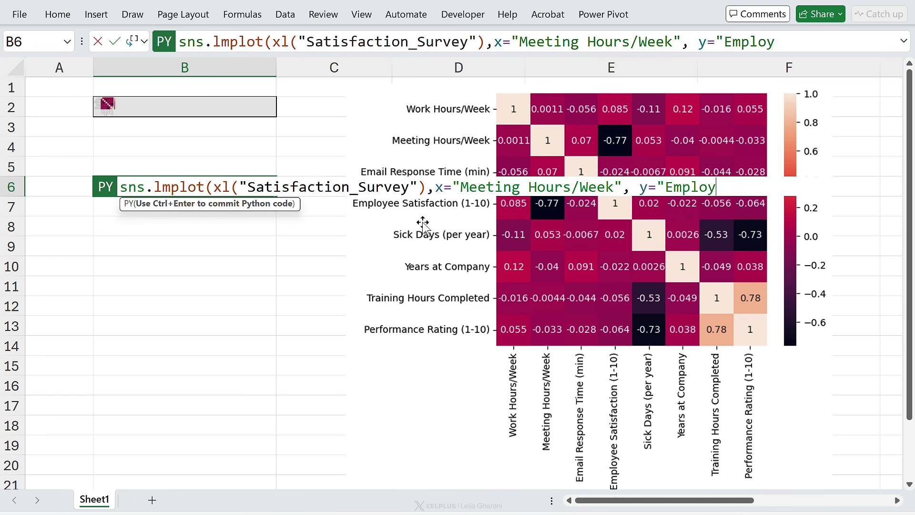
text(ee Satisfaction (1)
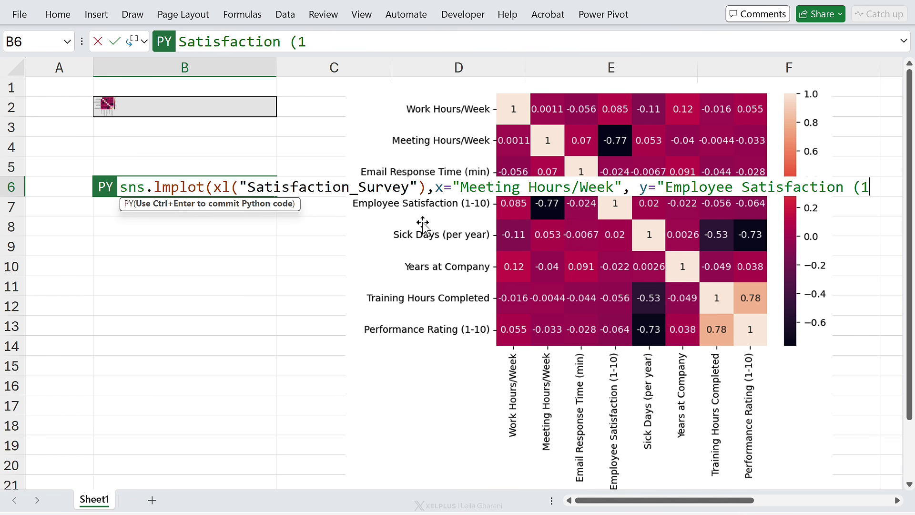
text(-10)"))
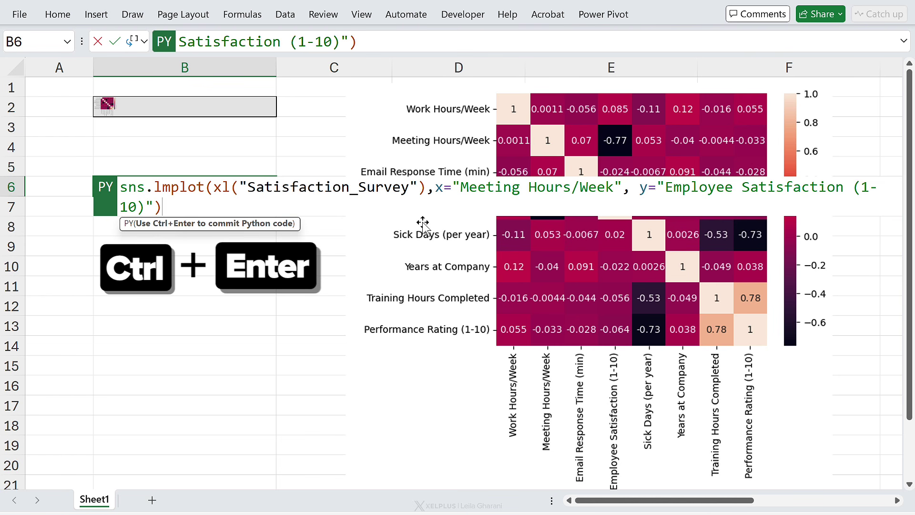
key(ctrl+Return)
Display the B6 plot as a floating picture over the cells and move it over columns C and D.
right_click(138, 187)
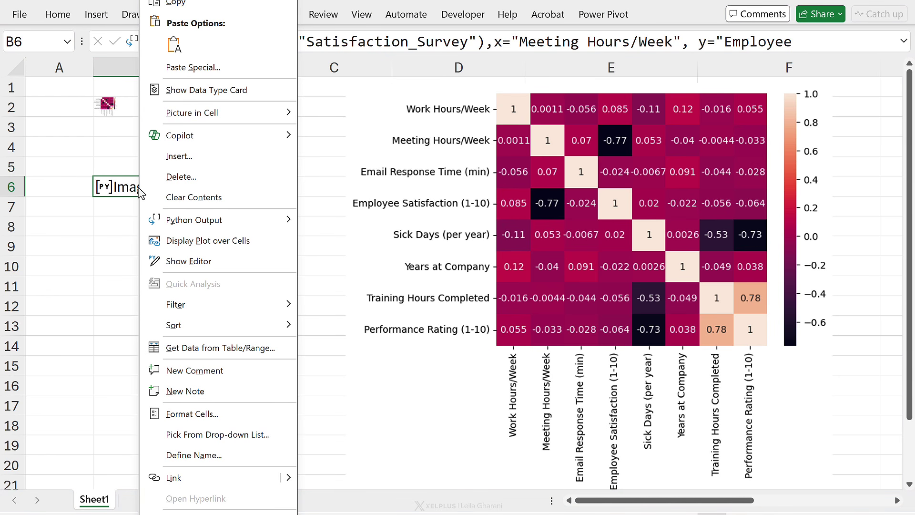
click(173, 240)
drag(210, 288, 353, 216)
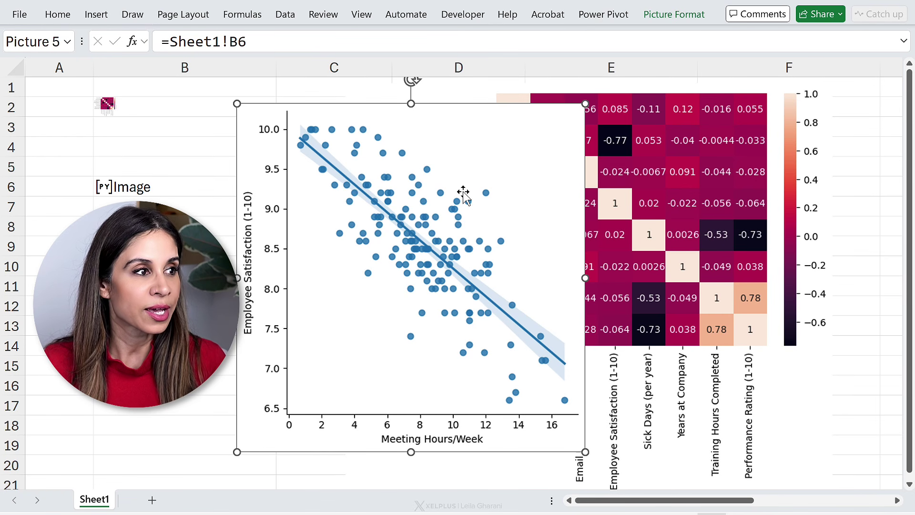
Show the workbook's queries and connections and open the Satisfaction_Survey query.
click(172, 186)
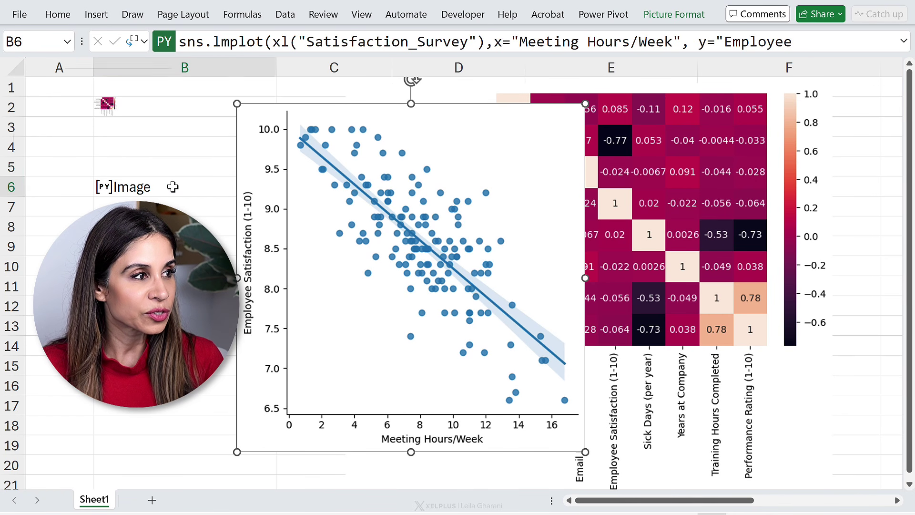
click(281, 19)
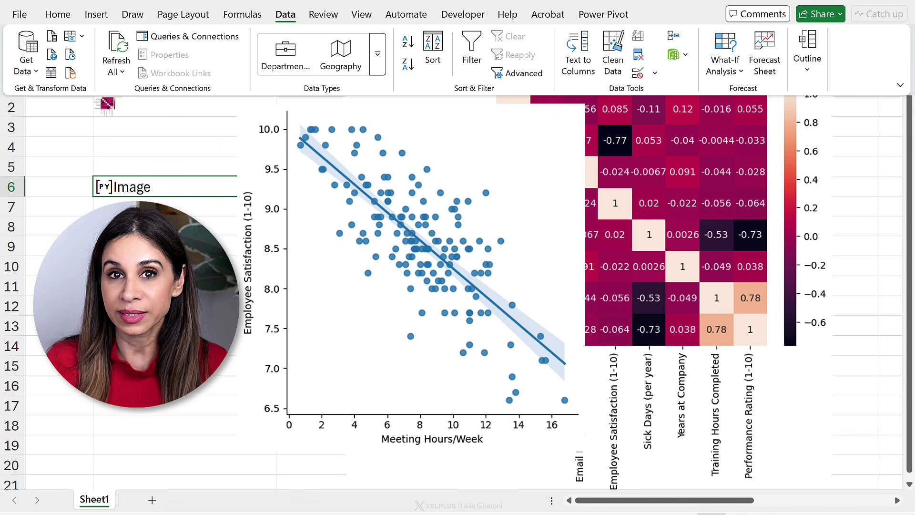
click(188, 36)
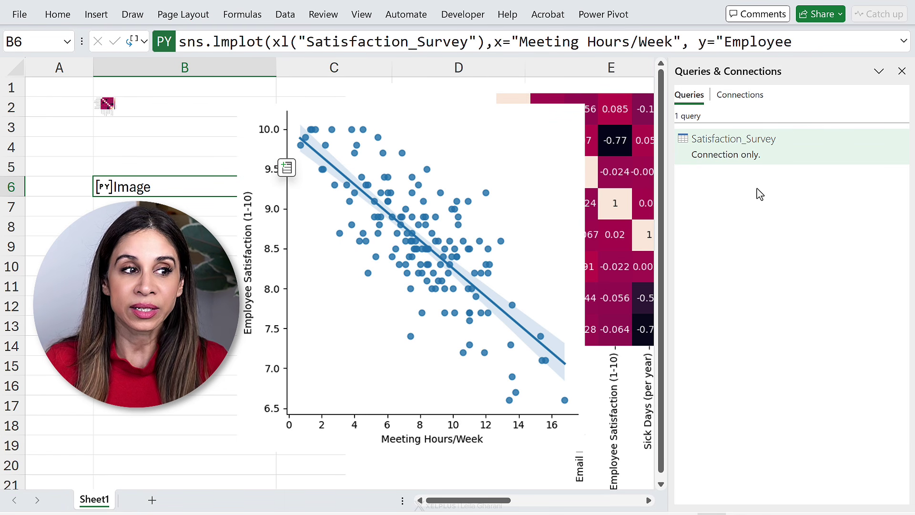
double_click(761, 156)
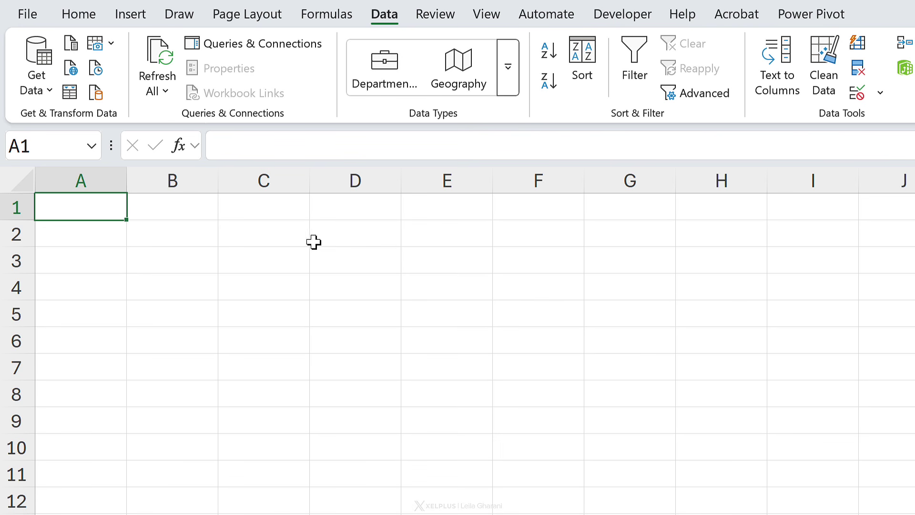
In the blank workbook, start a data import from the Excel workbook Satisfaction_Survey.xlsx in the Data folder.
click(36, 81)
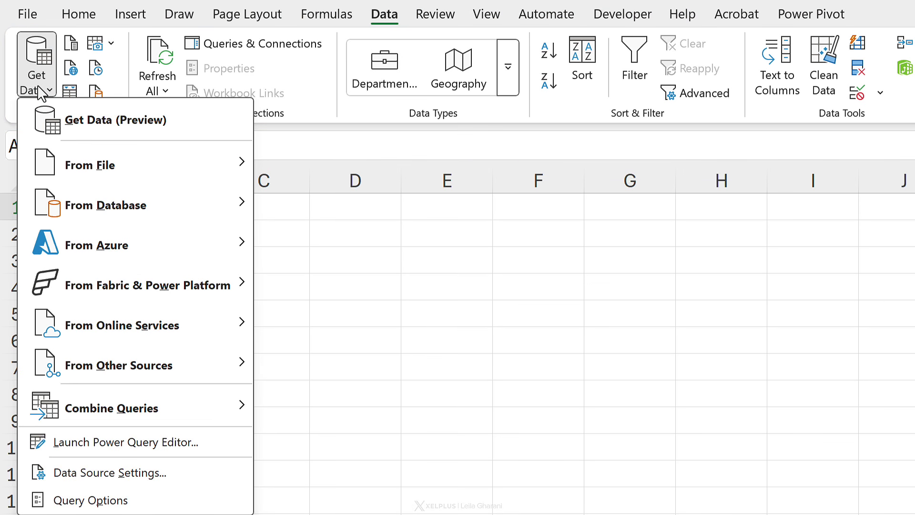
mouse_move(88, 166)
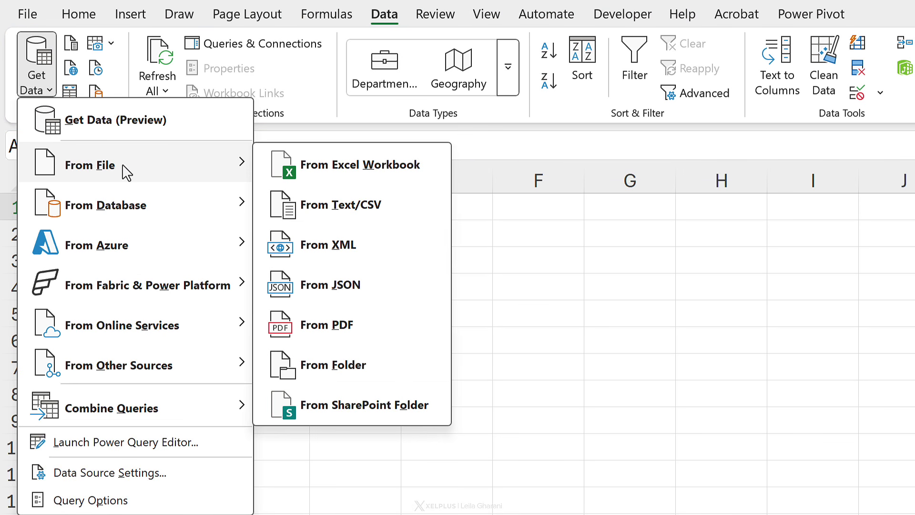
click(346, 169)
click(384, 241)
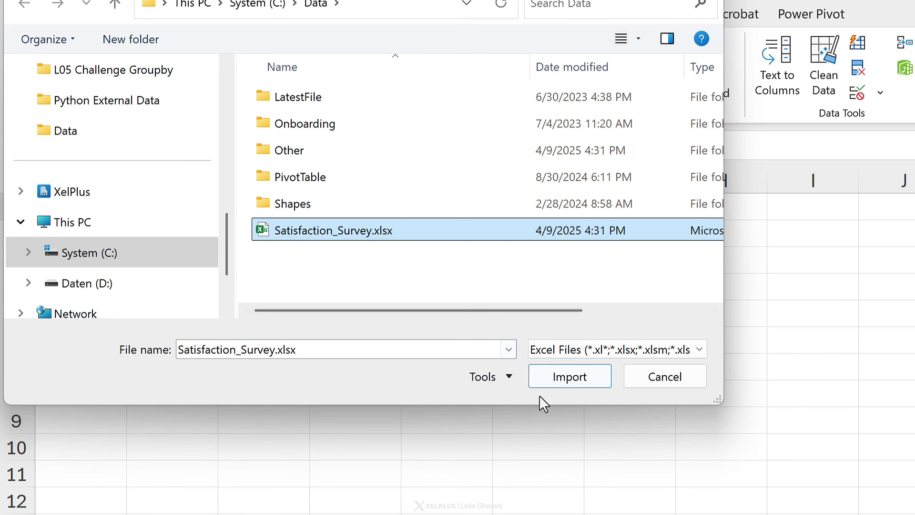
click(551, 385)
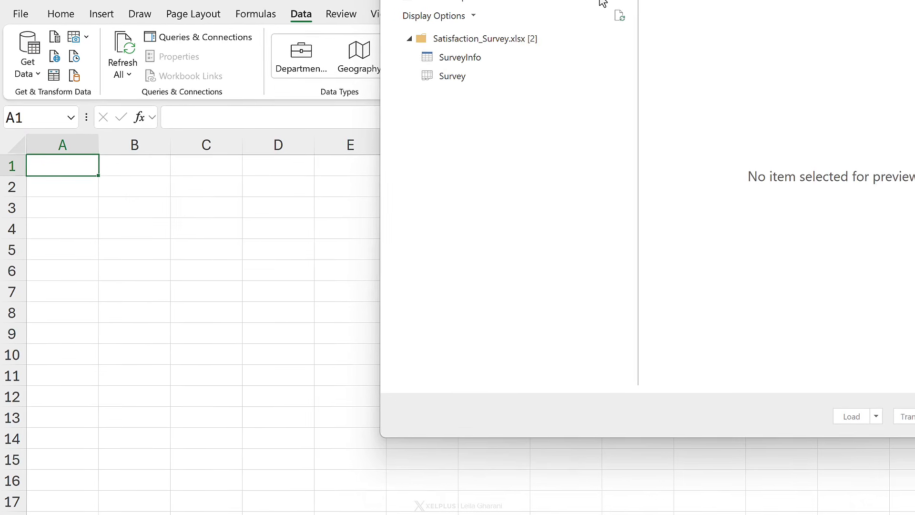
Preview the SurveyInfo table and the Survey sheet, and load SurveyInfo with the option Only Create Connection.
click(125, 138)
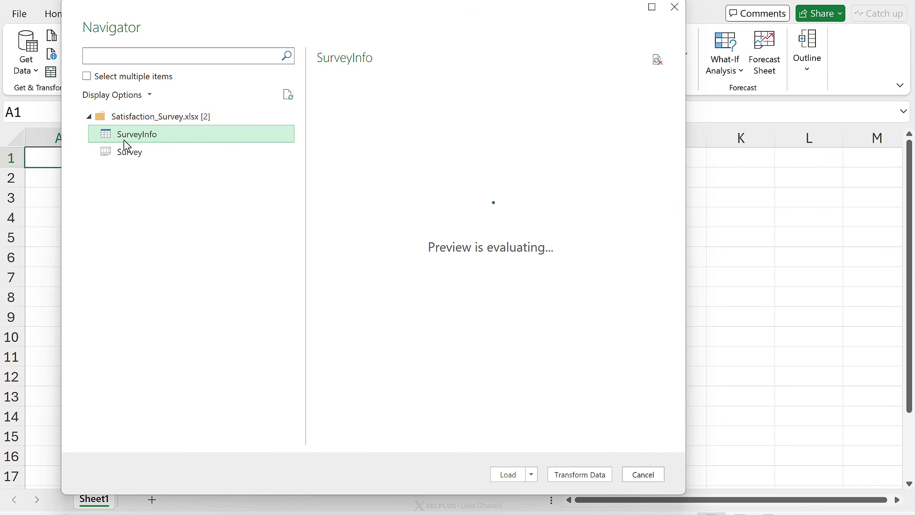
click(143, 152)
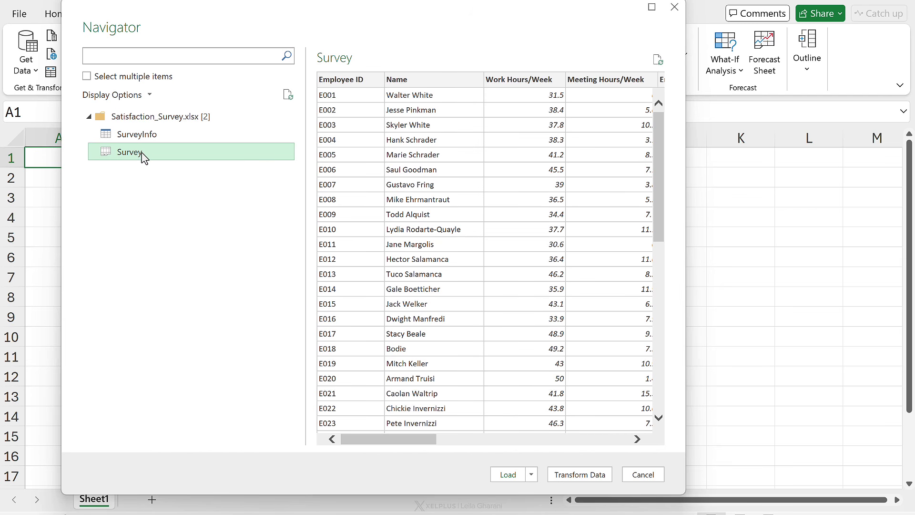
click(147, 137)
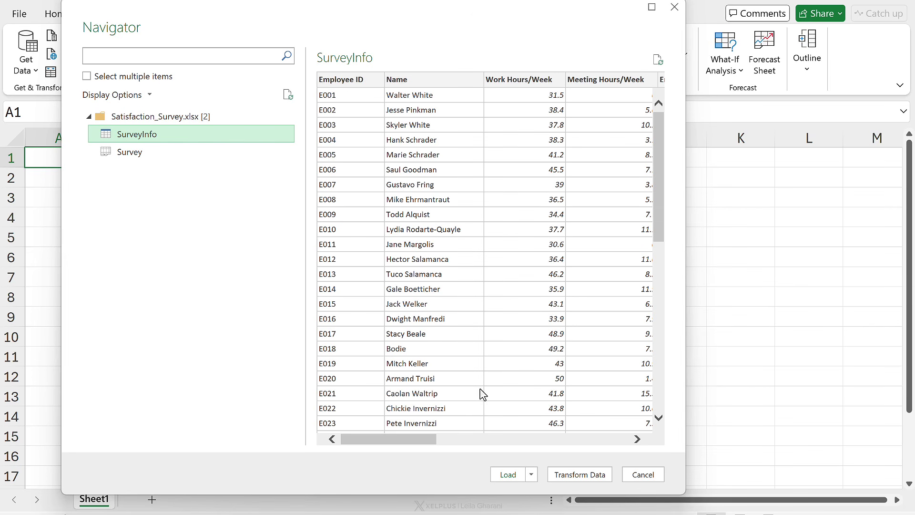
click(533, 474)
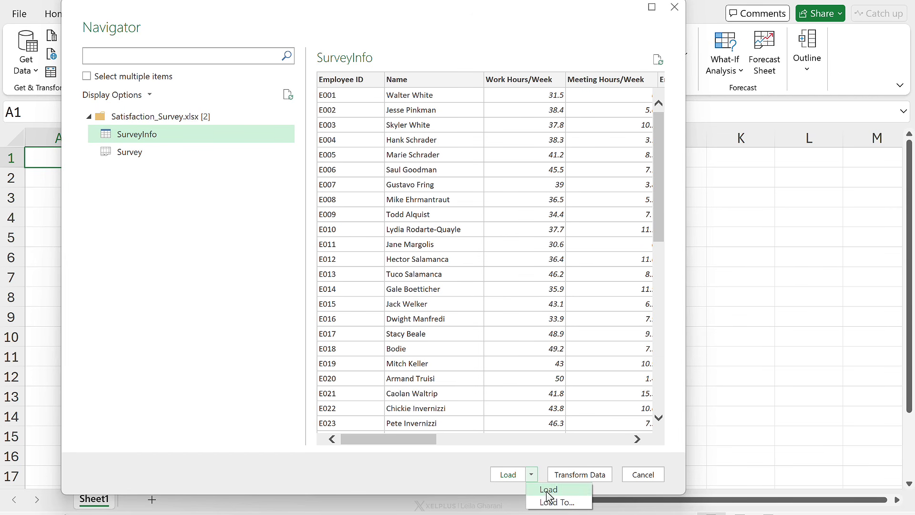
click(538, 491)
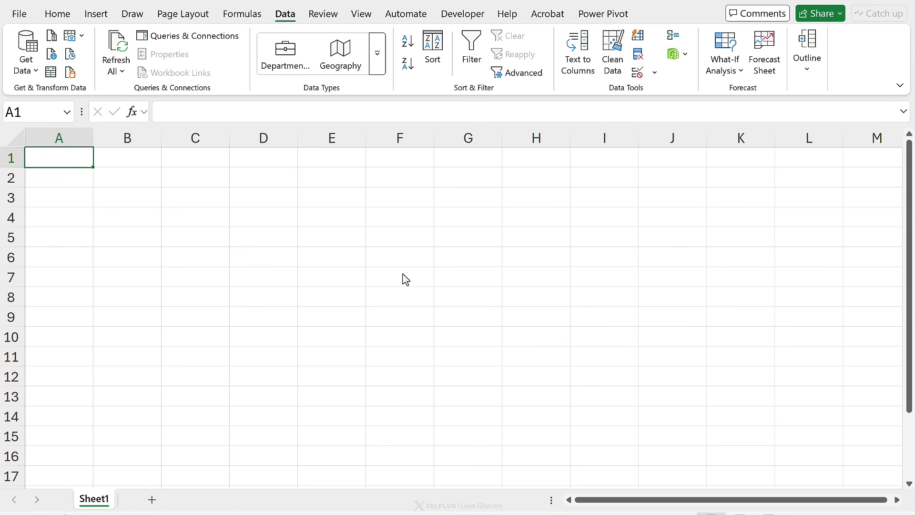
click(263, 318)
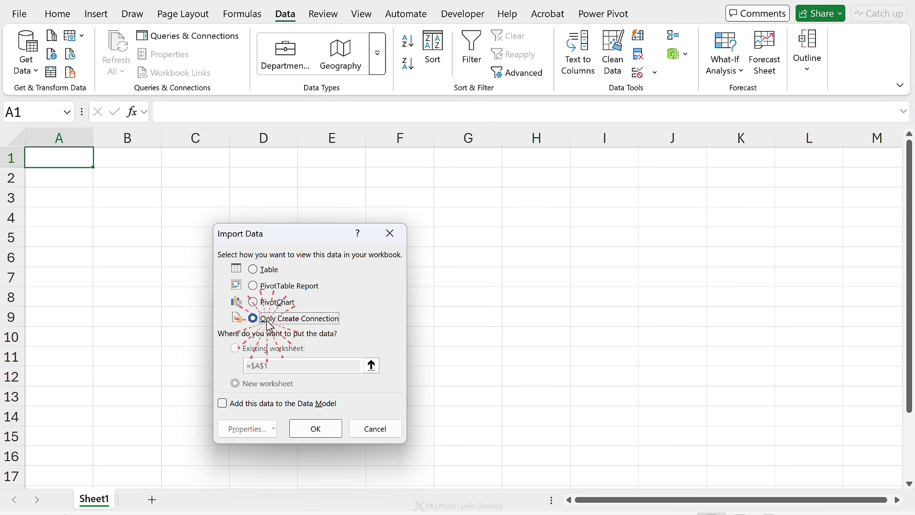
click(316, 429)
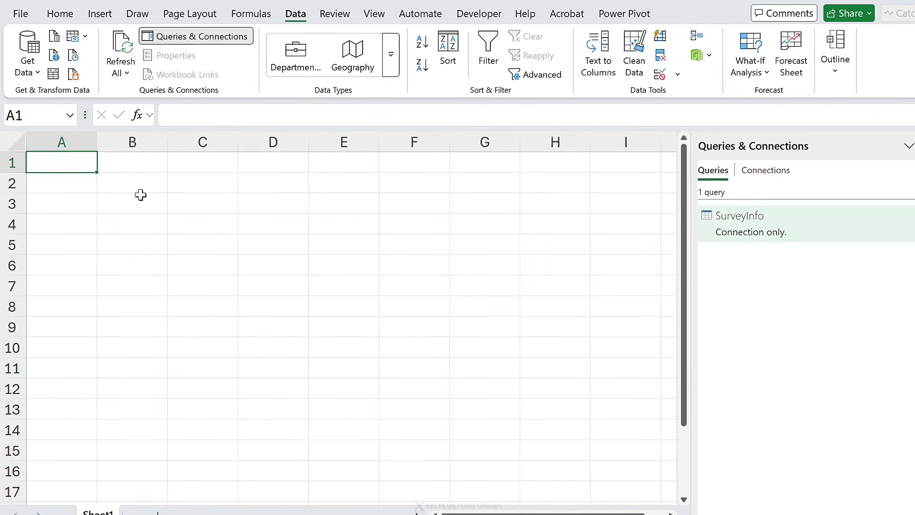
Enter the Python formula xl("SurveyInfo") in cell B3, run it and preview the resulting DataFrame.
click(127, 197)
text(=)
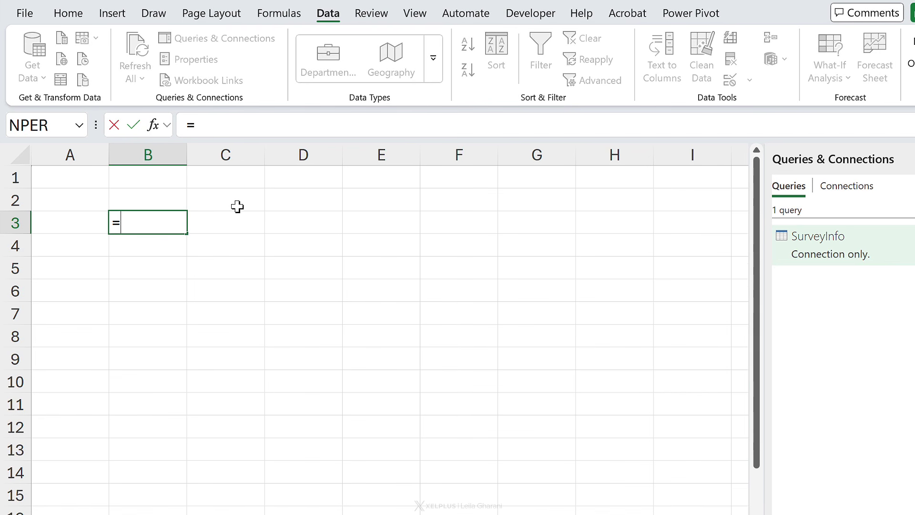
text(py)
key(Tab)
text(x)
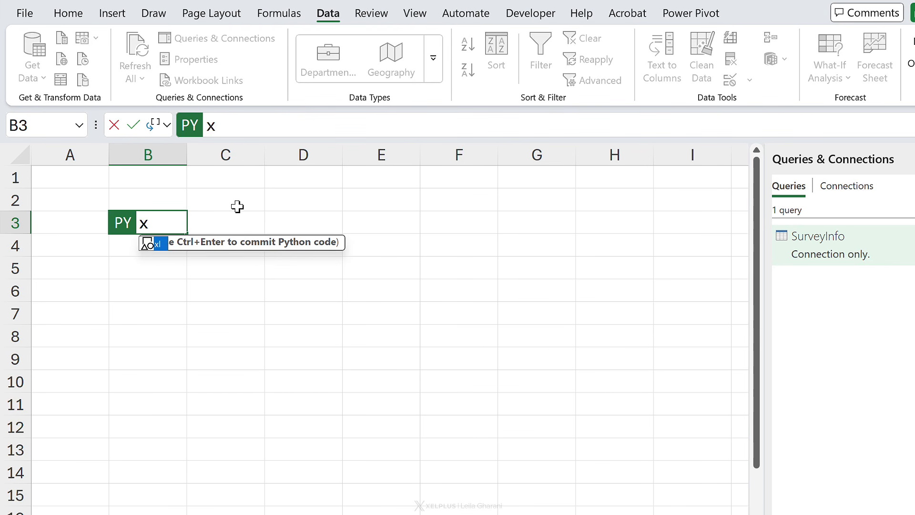
text(l(")
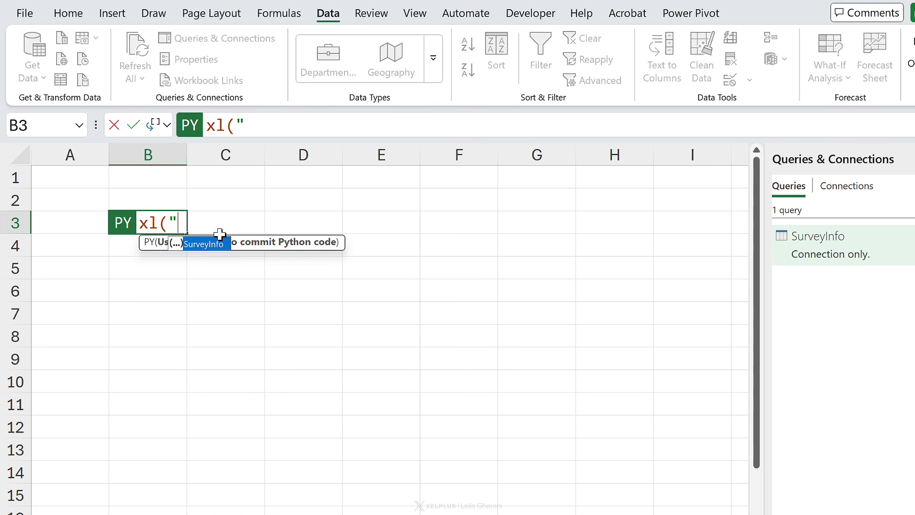
key(Tab)
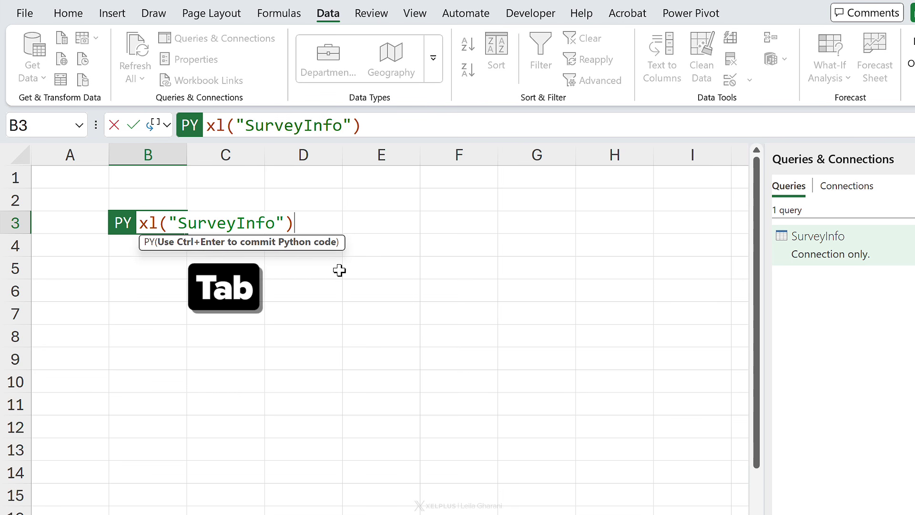
key(ctrl+Return)
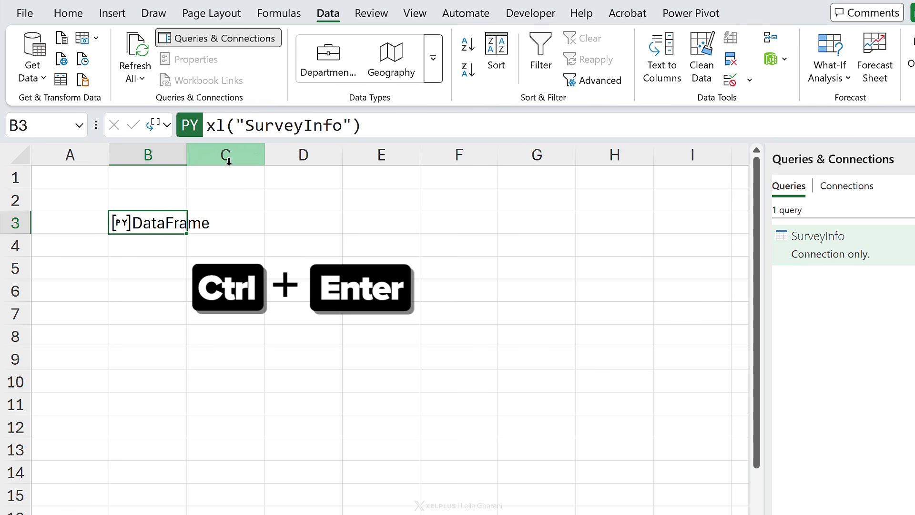
click(123, 224)
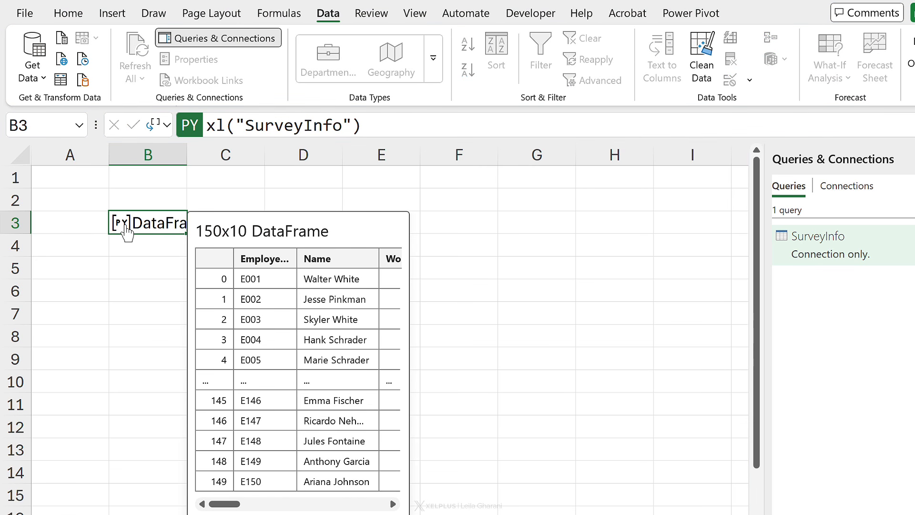